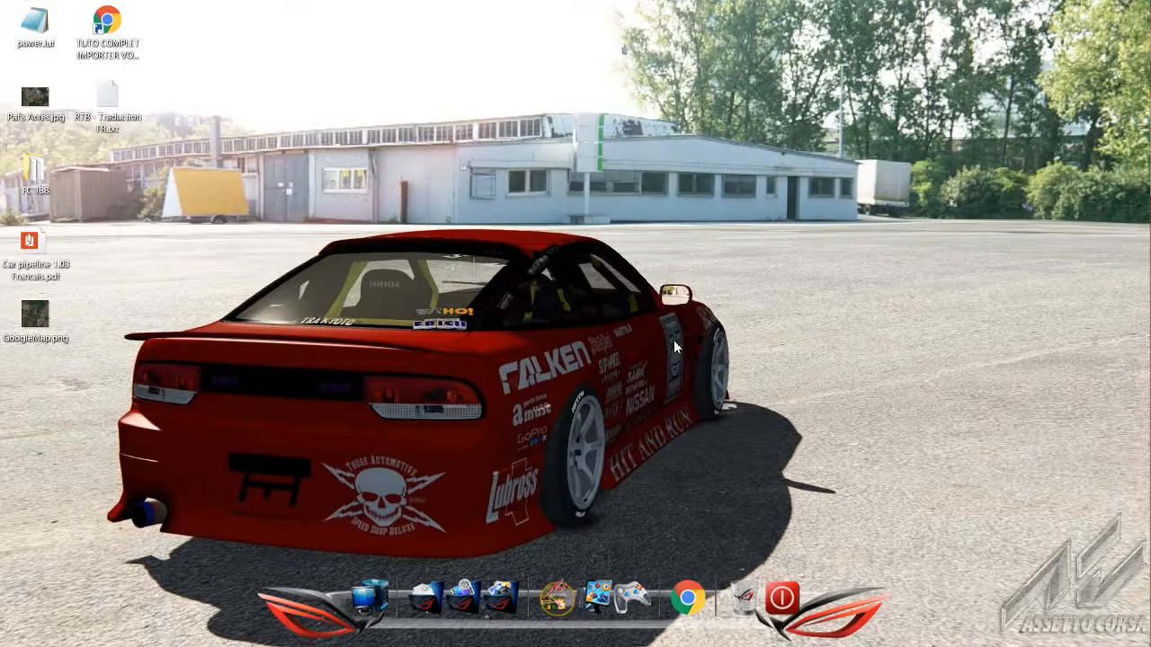
Switch to the satellite terrain project in Race Track Builder and toggle the terrain wireframe on and off.
mouse_move(1147, 153)
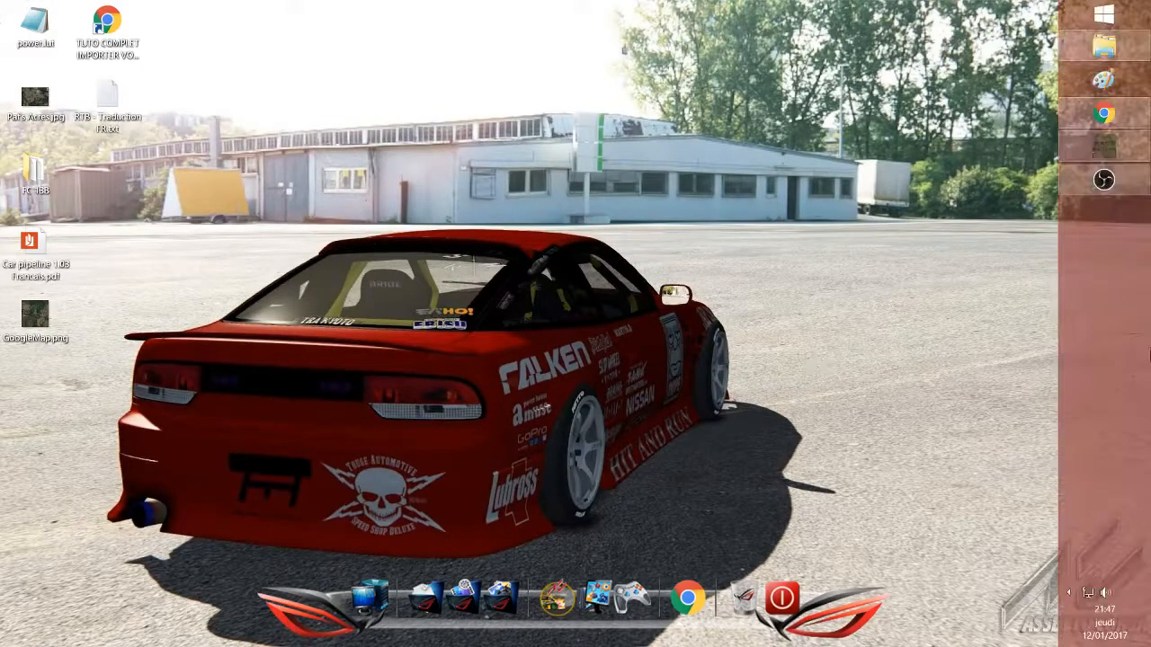
left_click(1107, 137)
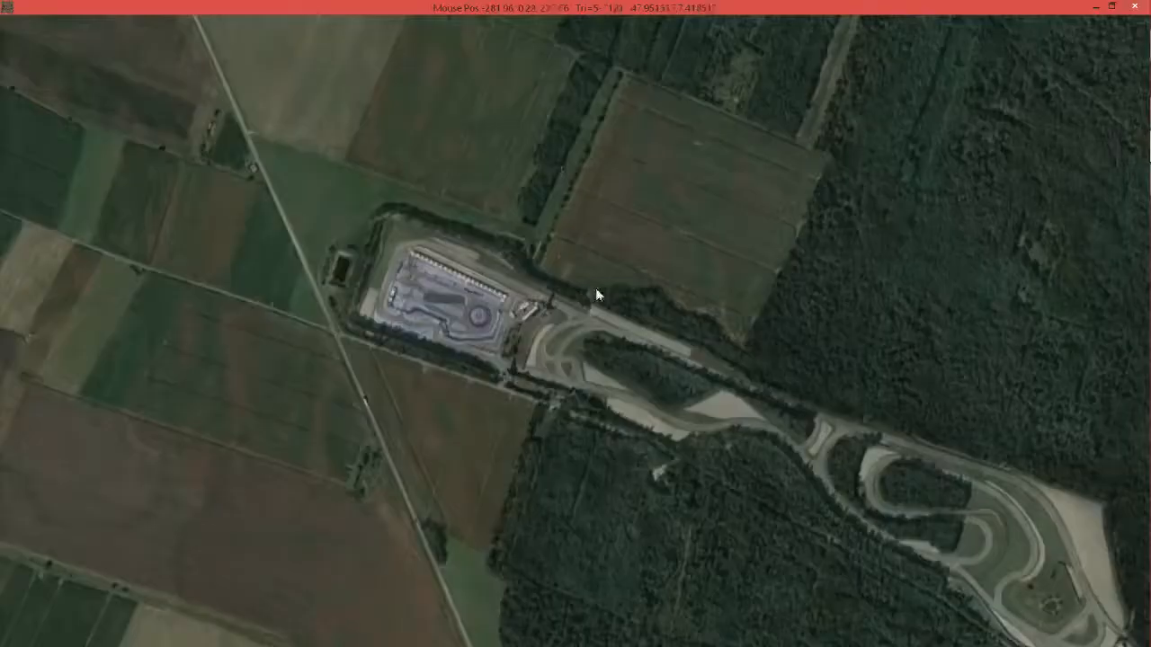
key("w")
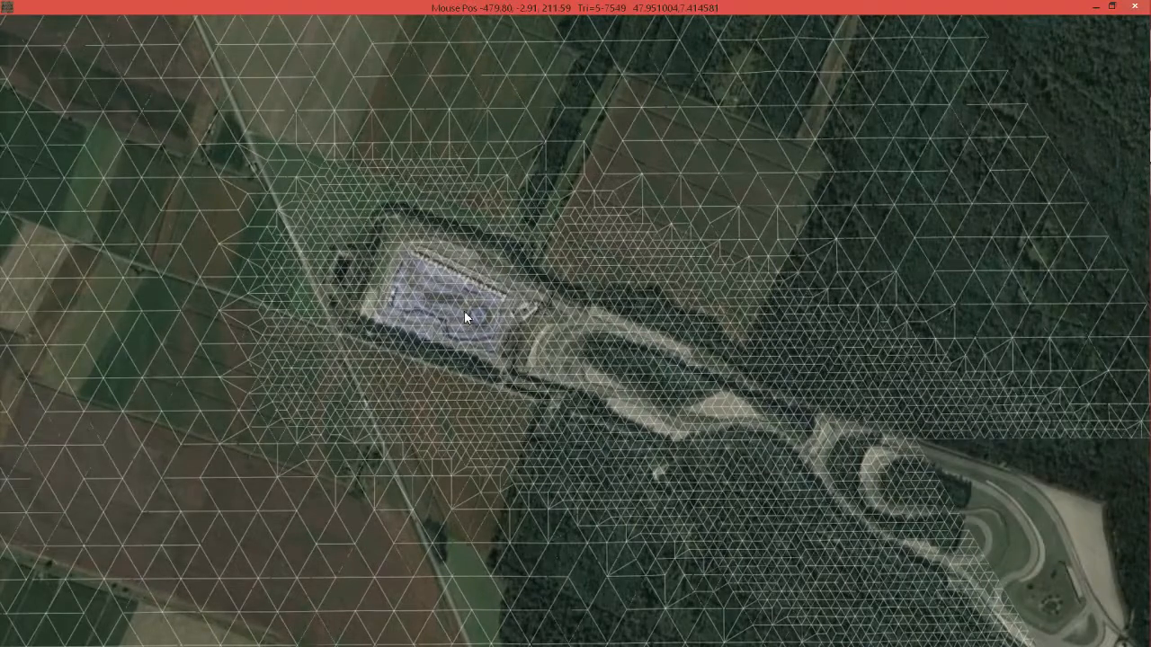
key("w")
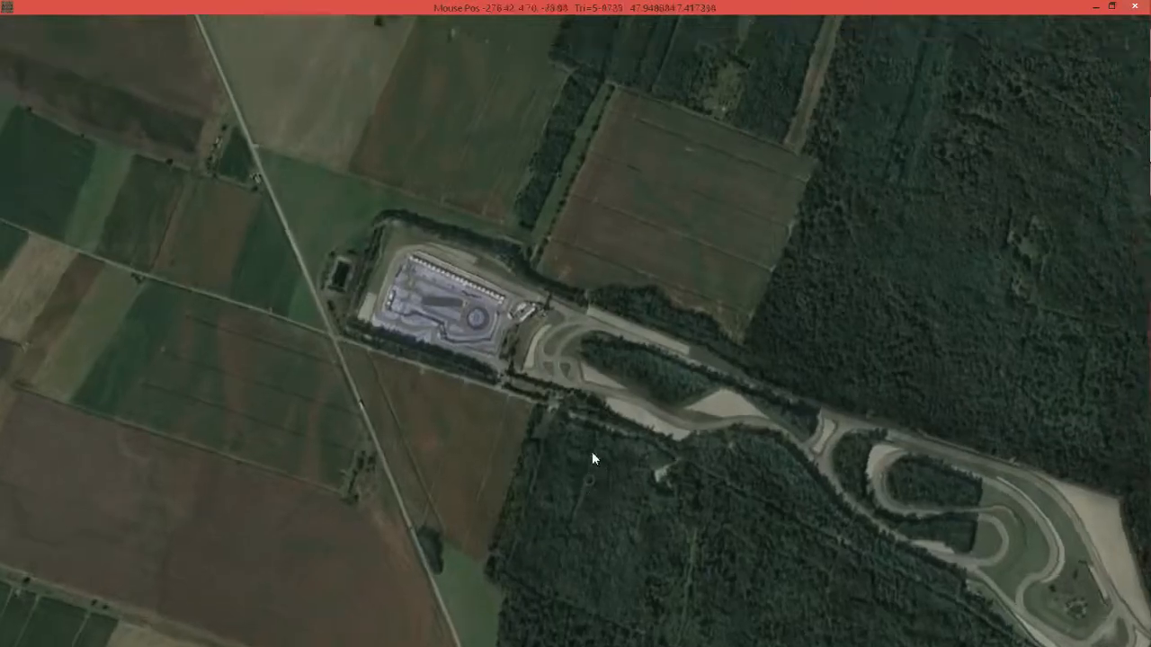
Start a new track and lay its first segment, about 191 m long, on the straight along the paddock's upper edge.
middle_click_drag(592, 451, 606, 273)
middle_click_drag(510, 430, 581, 395)
scroll(542, 393, "up", 3)
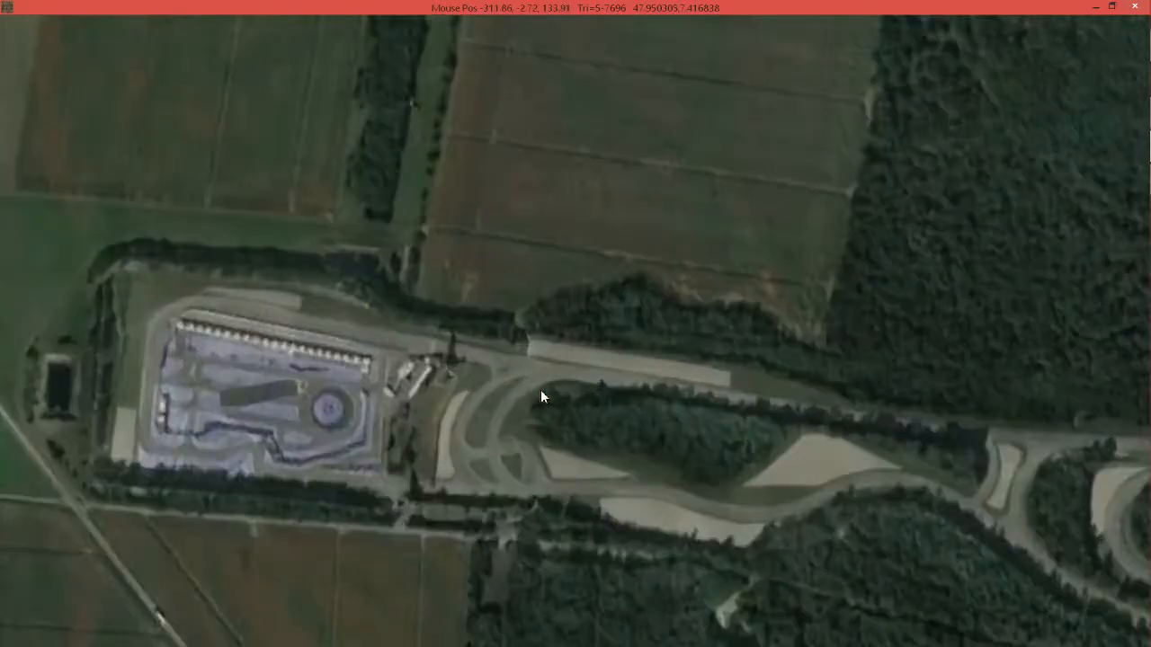
scroll(540, 396, "up", 2)
mouse_move(56, 51)
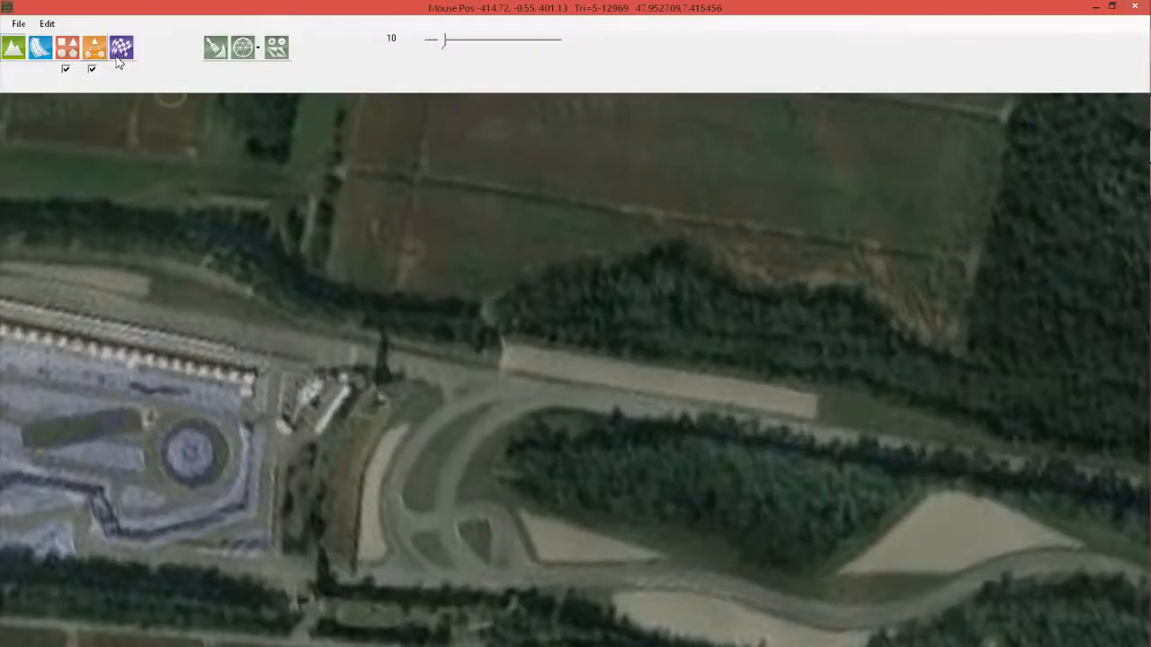
left_click(42, 49)
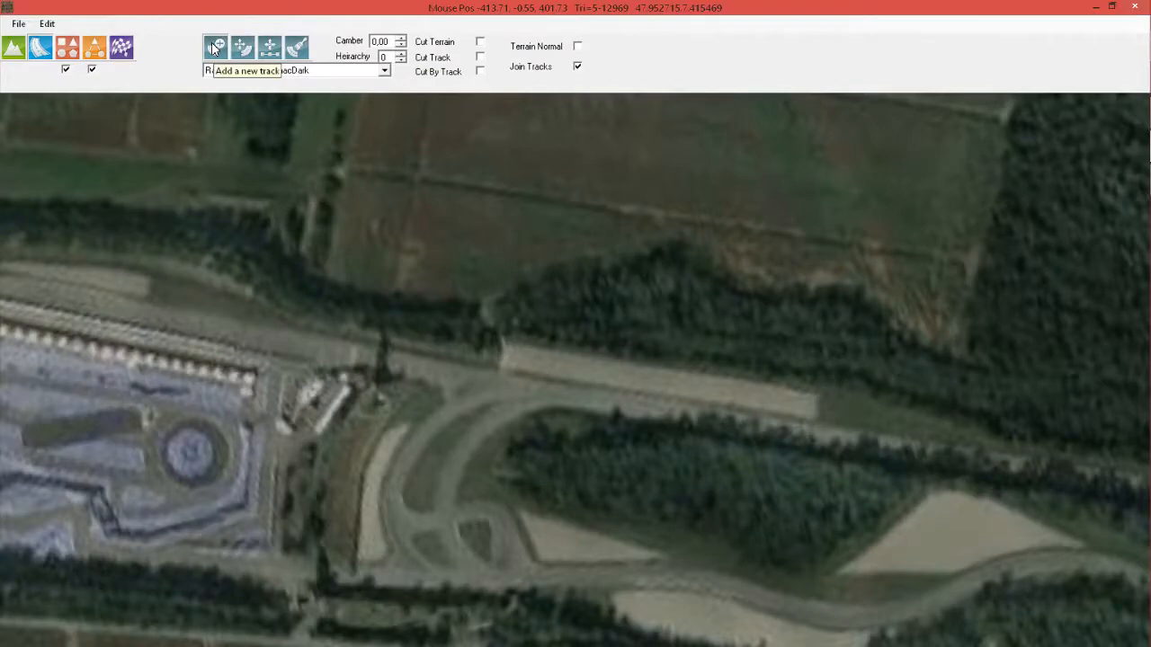
left_click(216, 50)
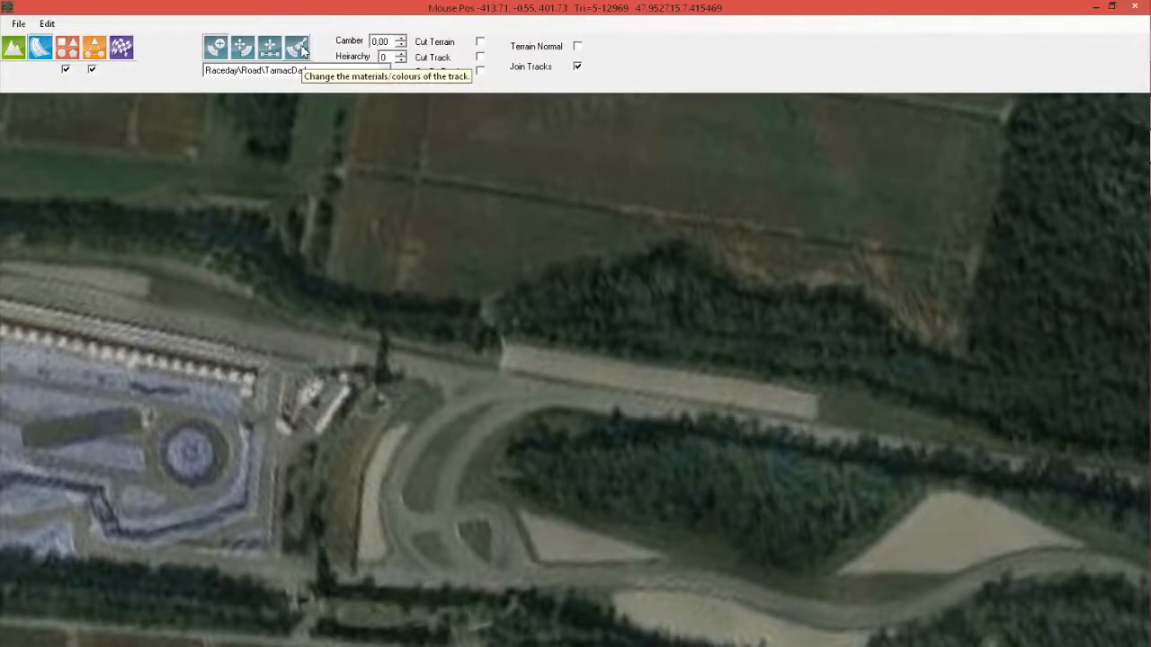
left_click(224, 52)
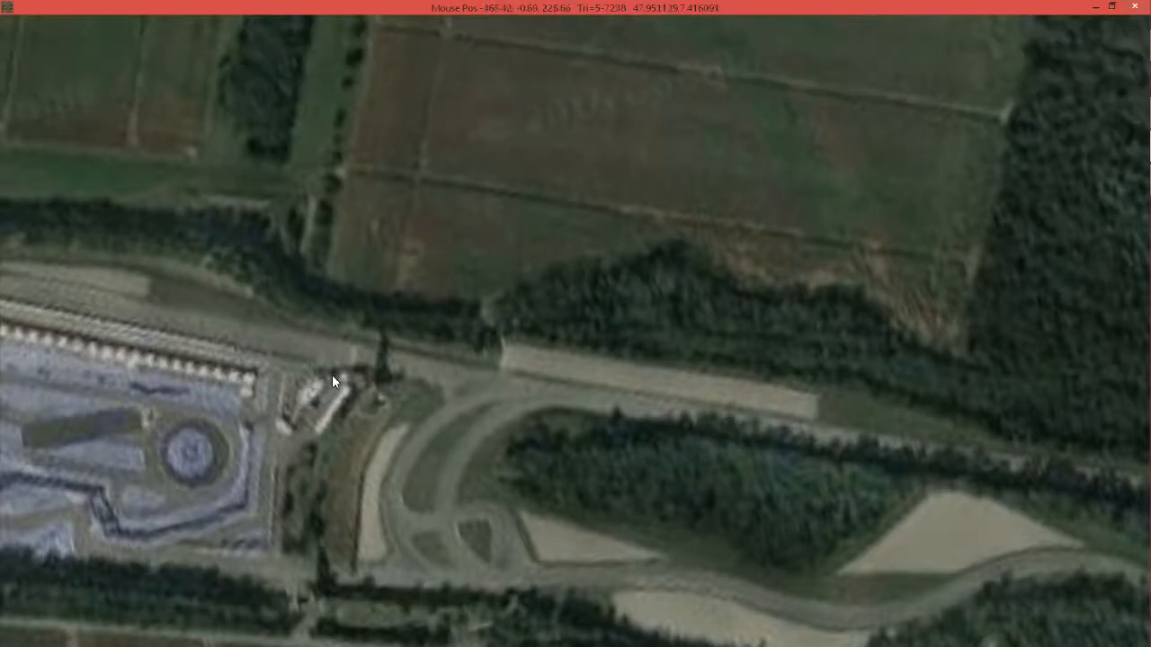
scroll(331, 371, "down", 2)
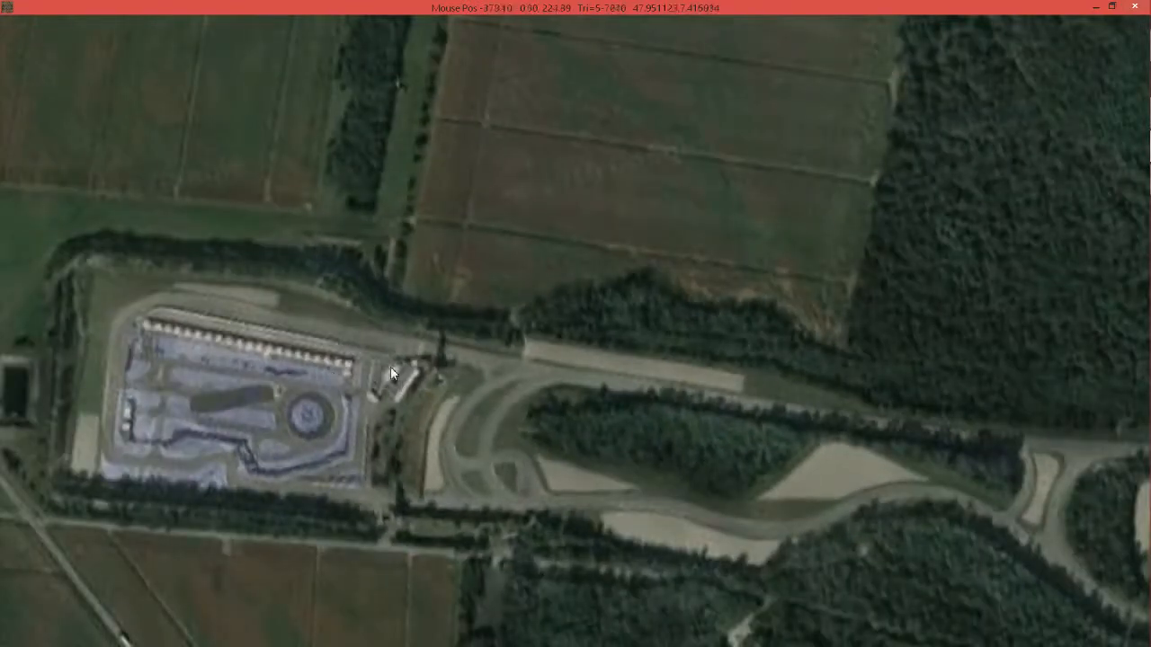
left_click(296, 321)
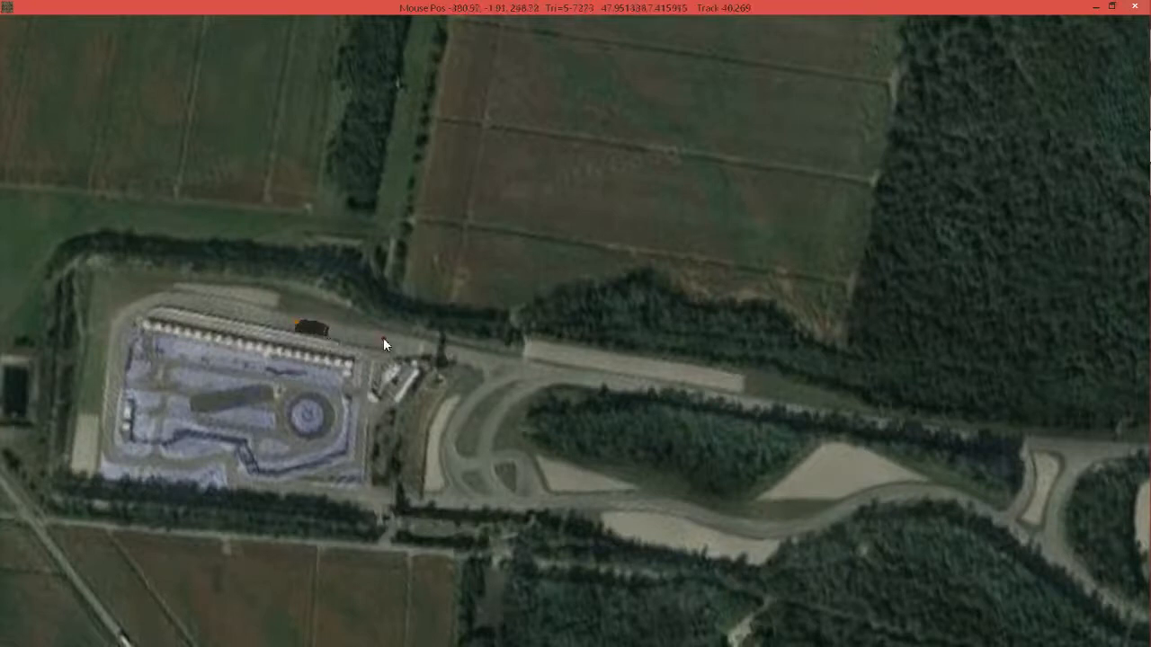
left_click(528, 370)
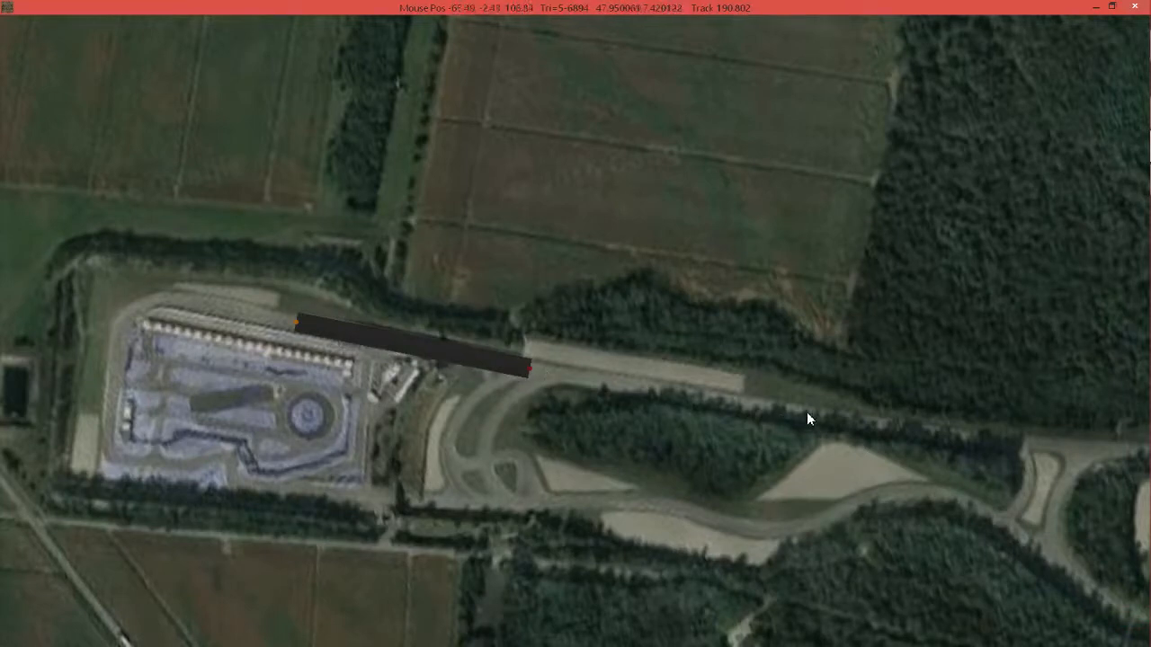
Extend the track with three more nodes along the long straight, ending just before the short connecting hairpin.
middle_click_drag(791, 403, 623, 352)
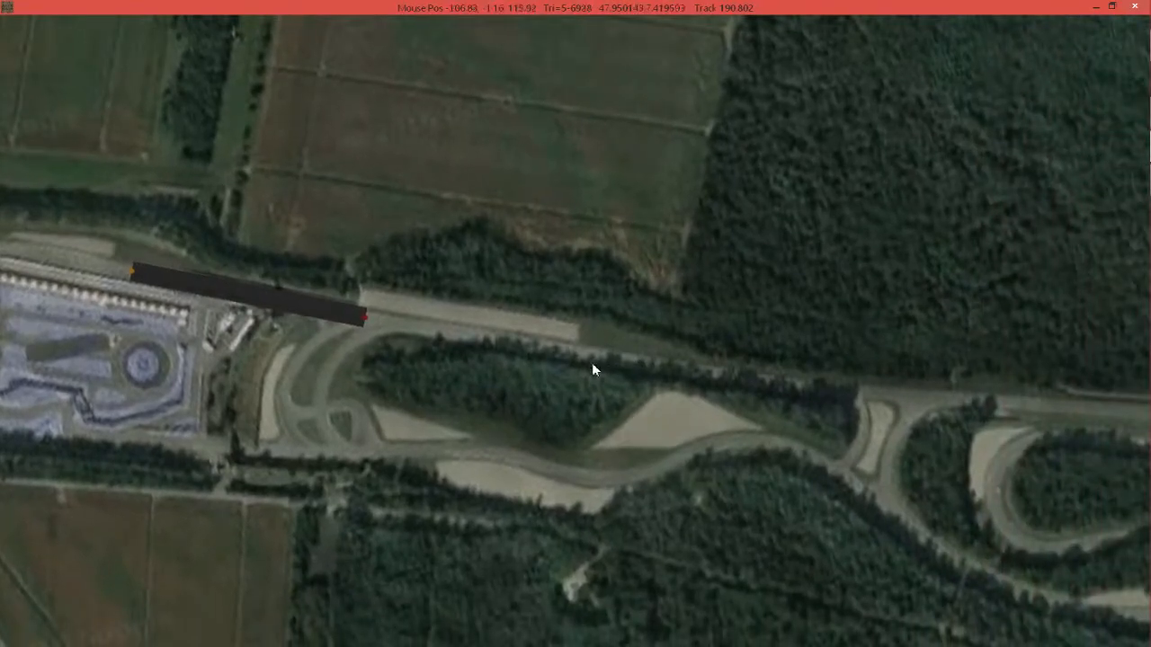
left_click(606, 356)
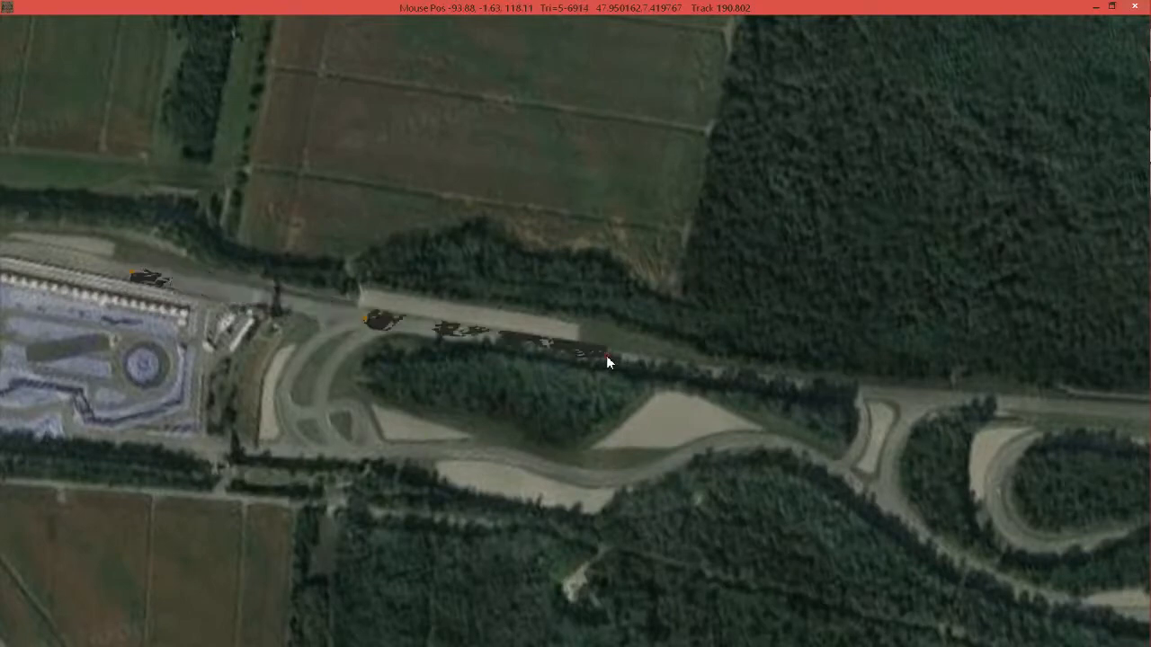
left_click(787, 381)
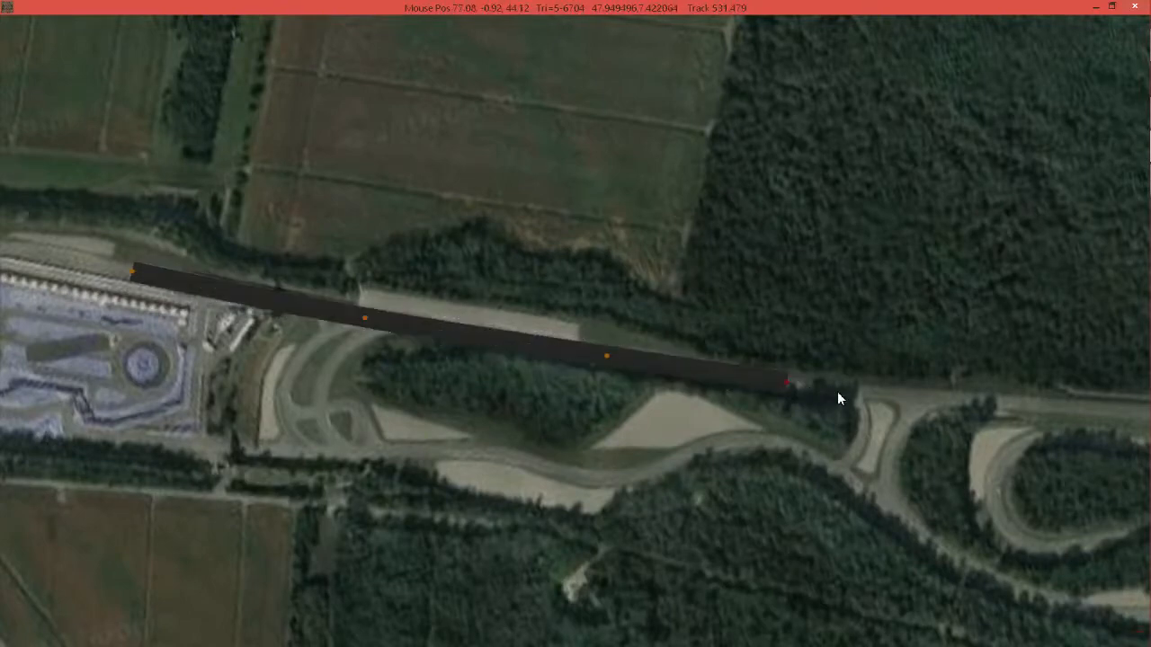
left_click(837, 391)
Bend the track back through the hairpin beside the small gravel island, using four closely spaced nodes.
scroll(723, 355, "up", 4)
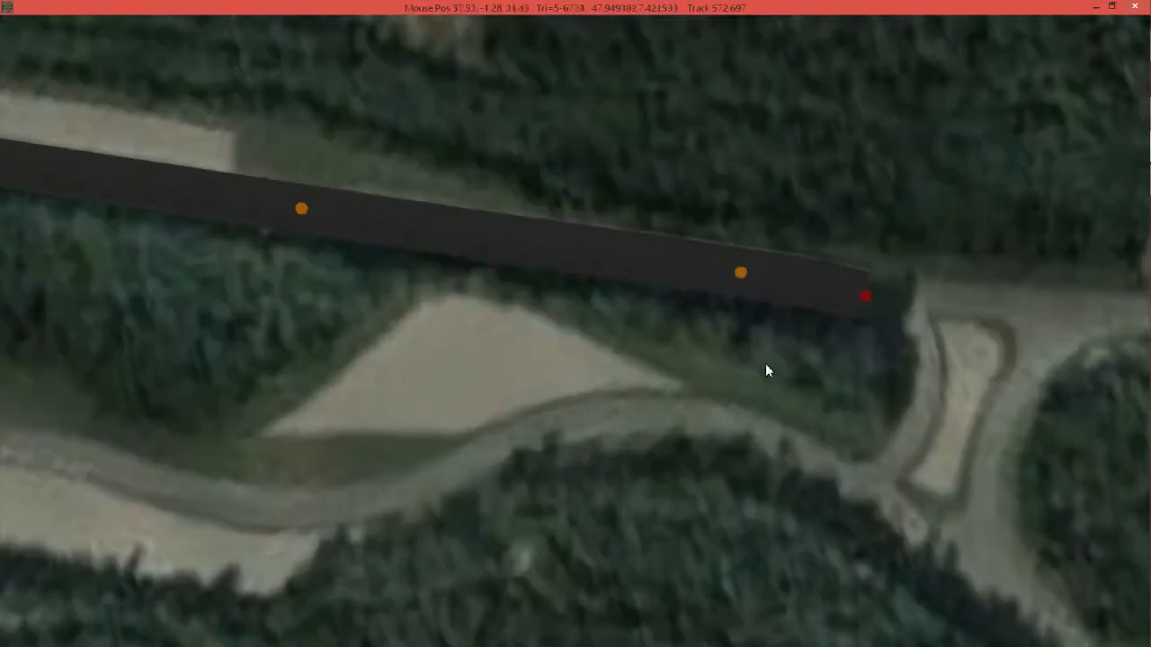
middle_click_drag(817, 367, 634, 367)
scroll(635, 369, "down", 3)
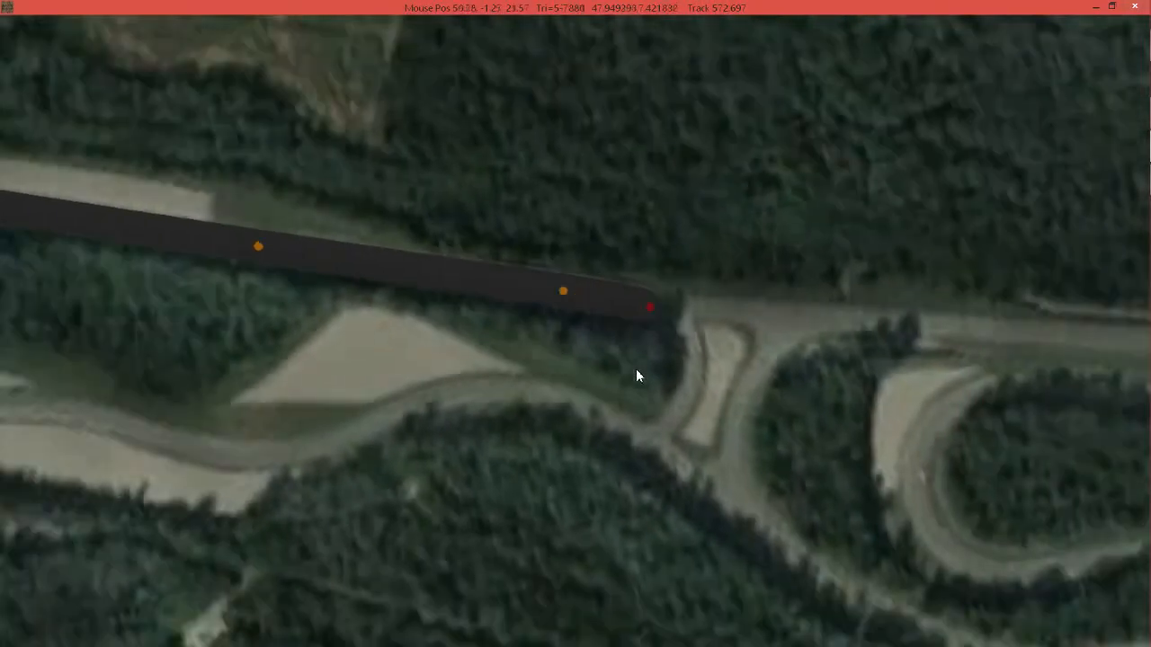
left_click(687, 334)
left_click(696, 384)
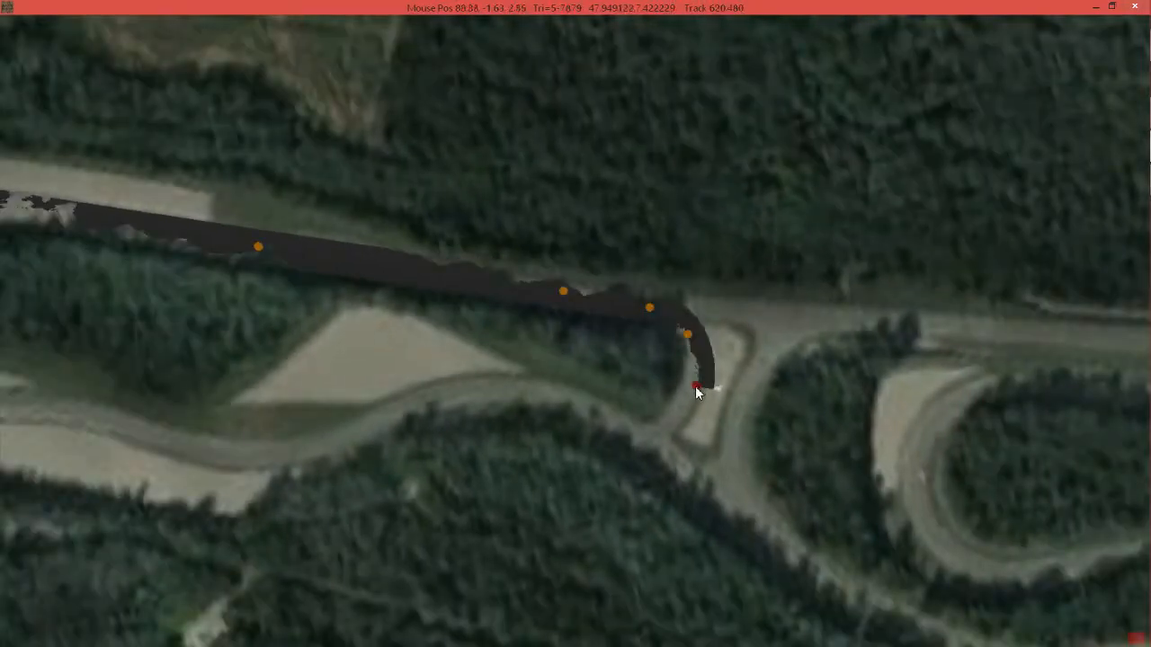
left_click(667, 424)
left_click(636, 434)
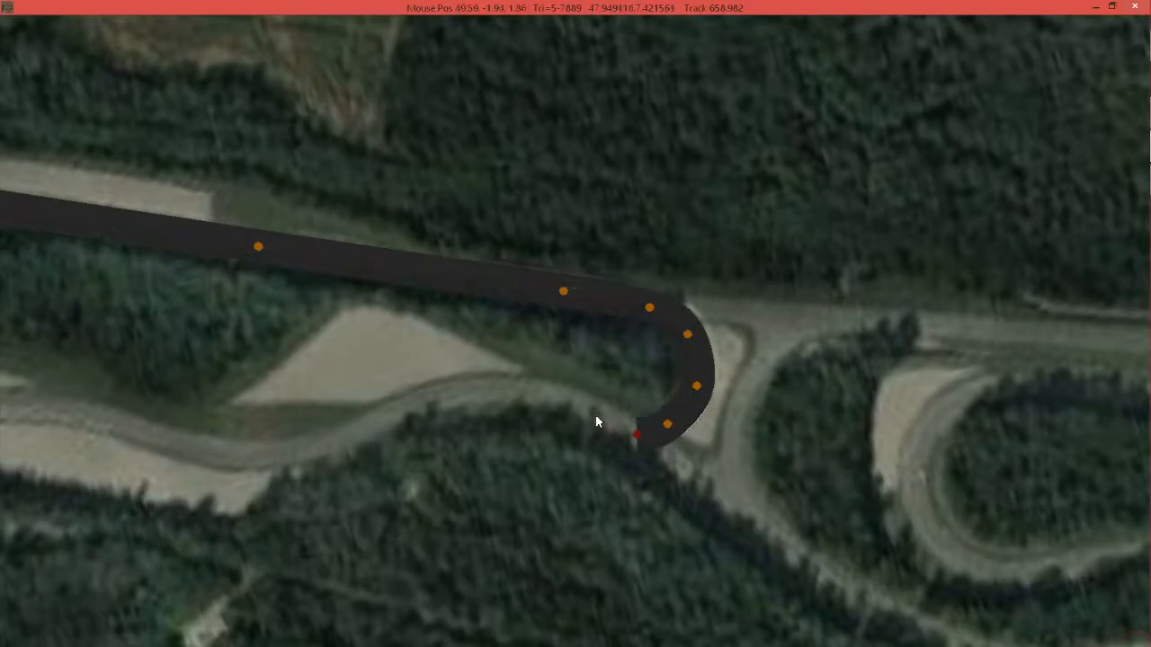
Continue the track westward with six nodes following the S-bend below the triangular gravel trap.
left_click(595, 414)
left_click(514, 389)
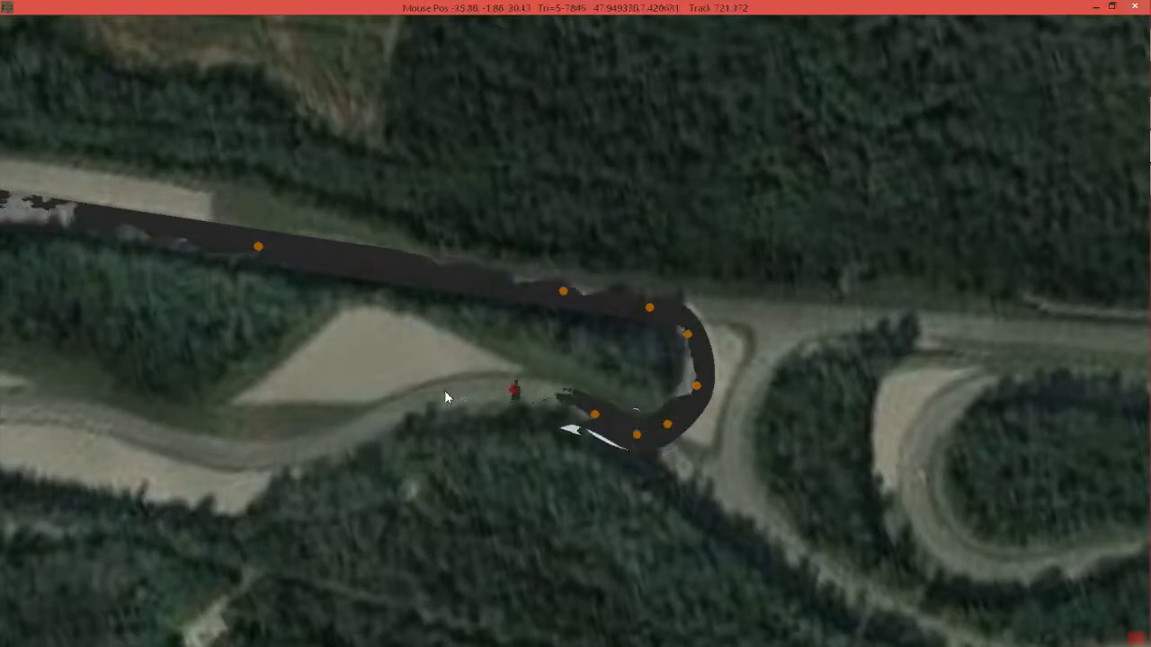
left_click(412, 403)
left_click(336, 443)
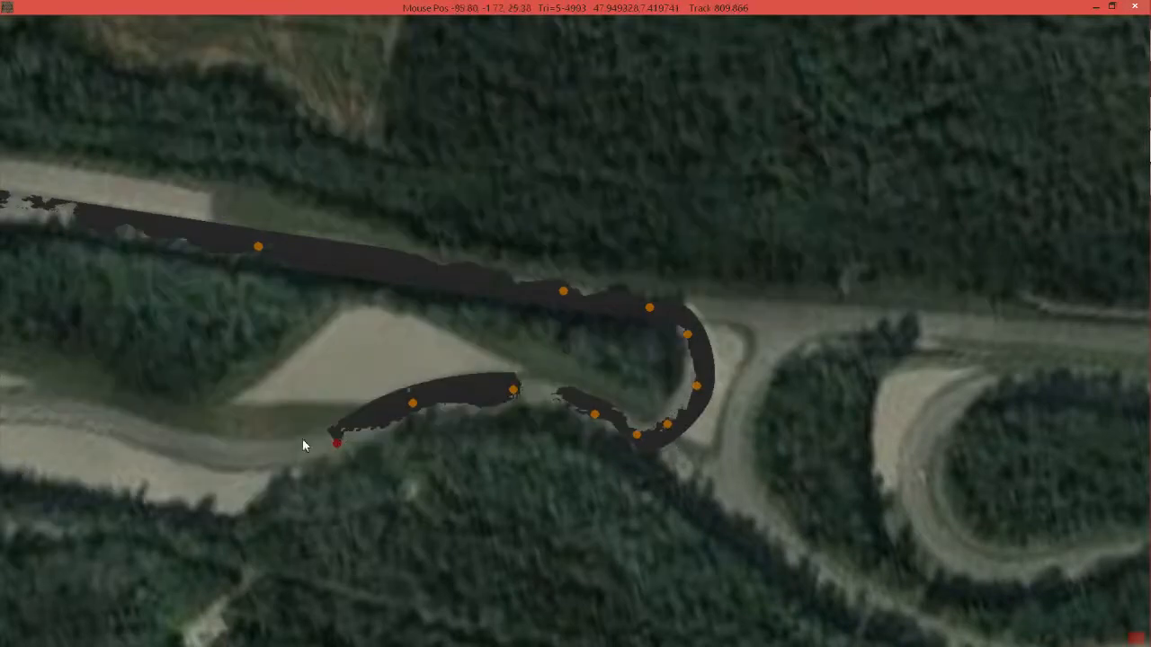
left_click(276, 455)
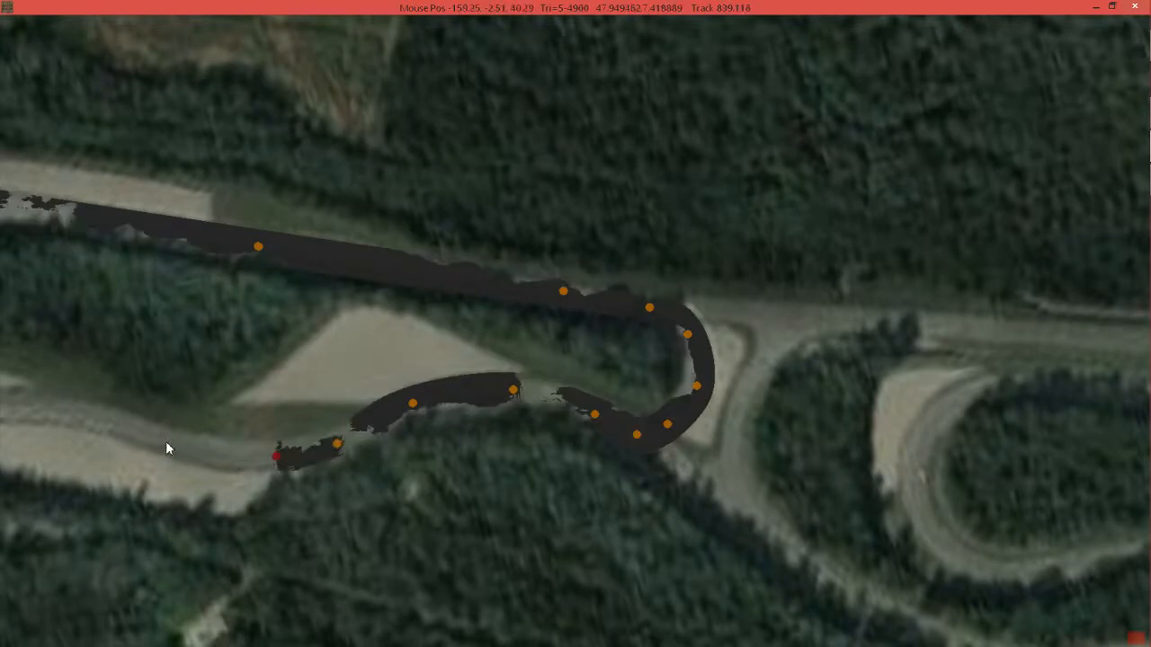
left_click(166, 441)
Extend the track westward with seven nodes along the lower road, past the small infield loop and beneath the paddock.
middle_click_drag(158, 381, 740, 398)
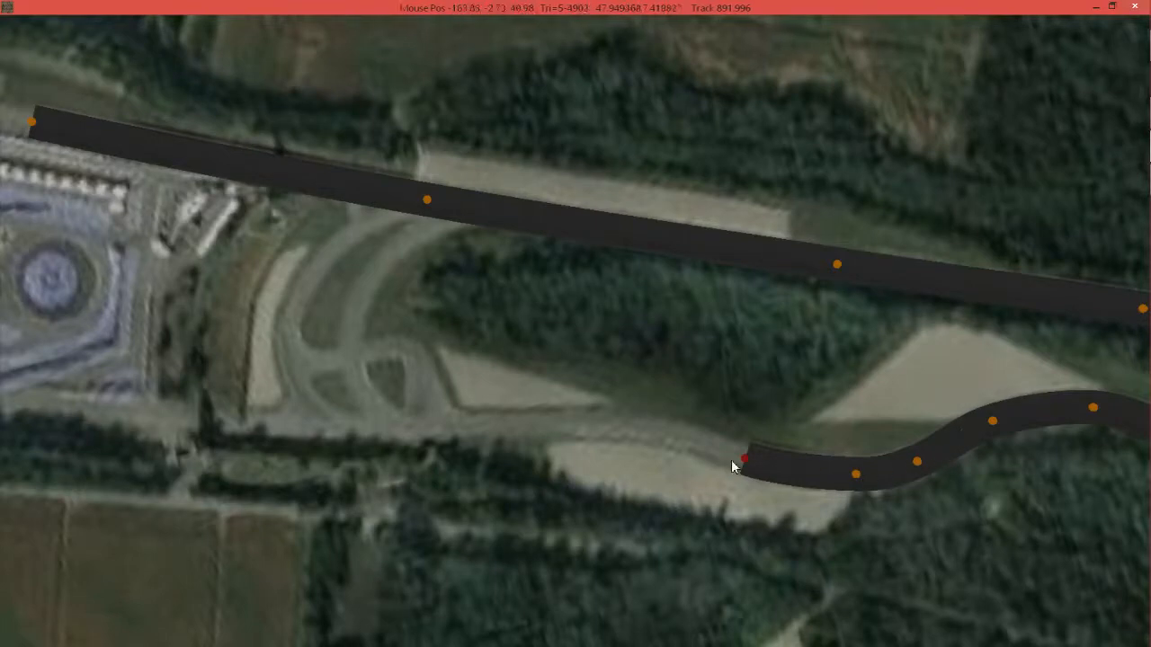
left_click(670, 434)
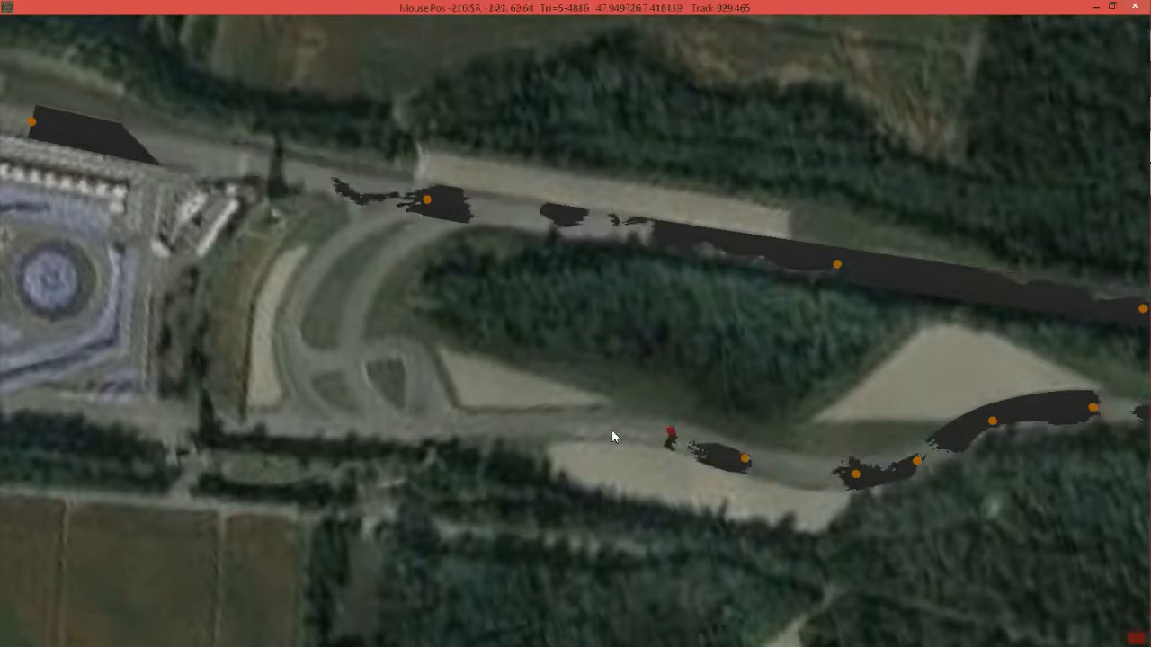
left_click(561, 428)
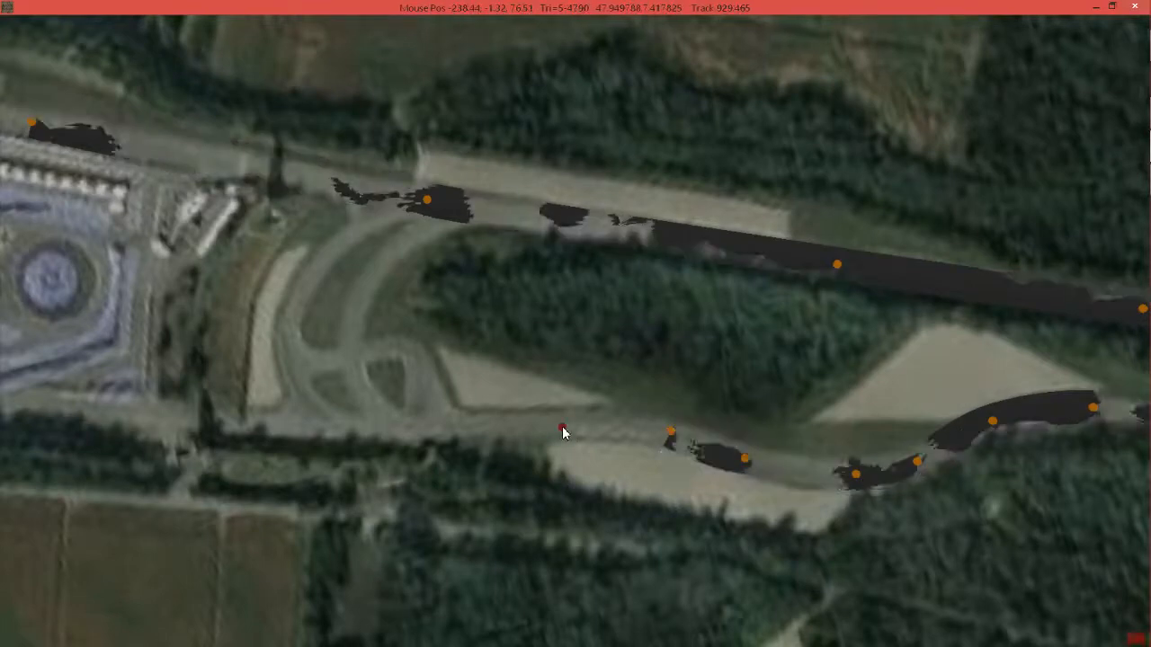
left_click(438, 428)
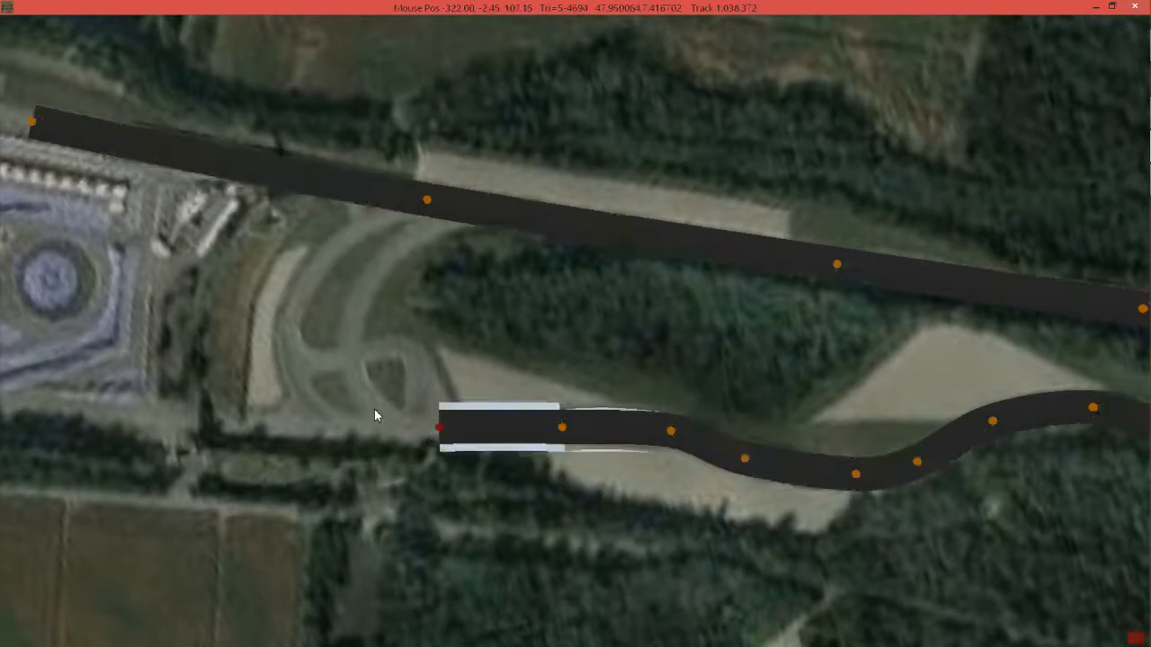
left_click(322, 429)
middle_click_drag(235, 372, 623, 382)
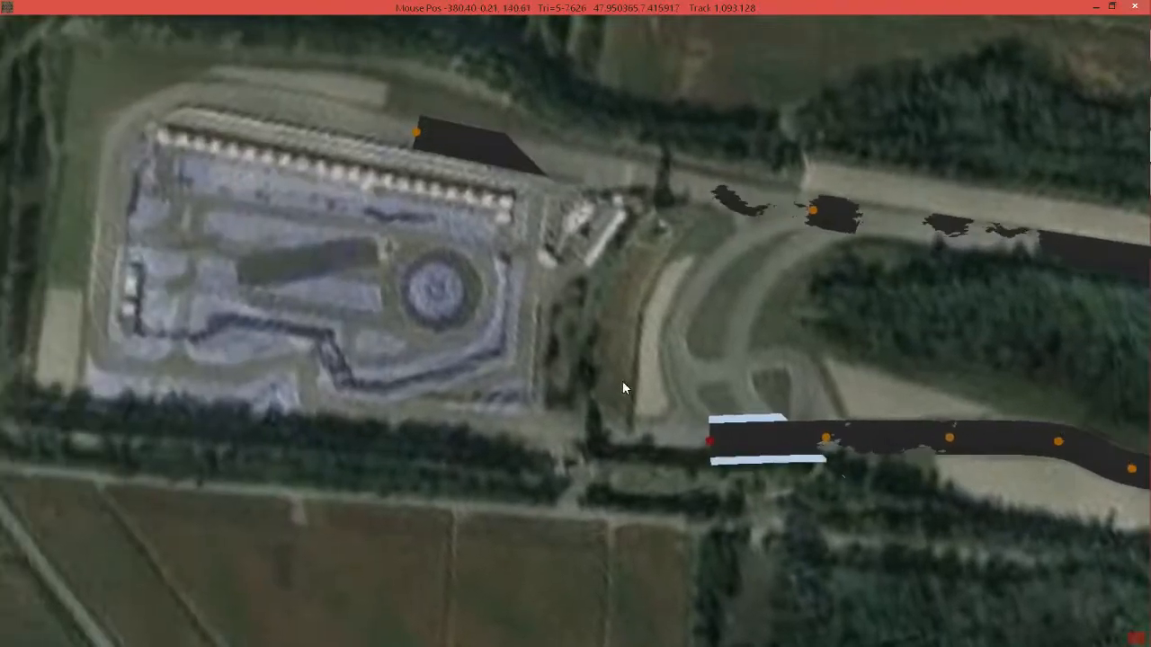
left_click(617, 434)
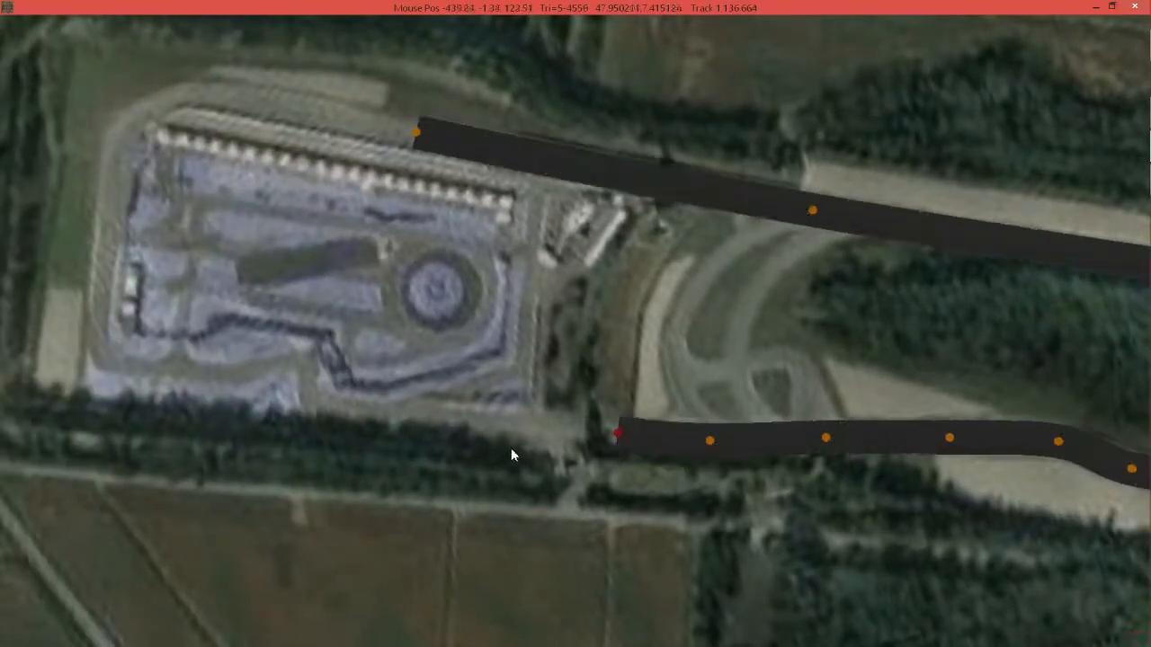
left_click(461, 426)
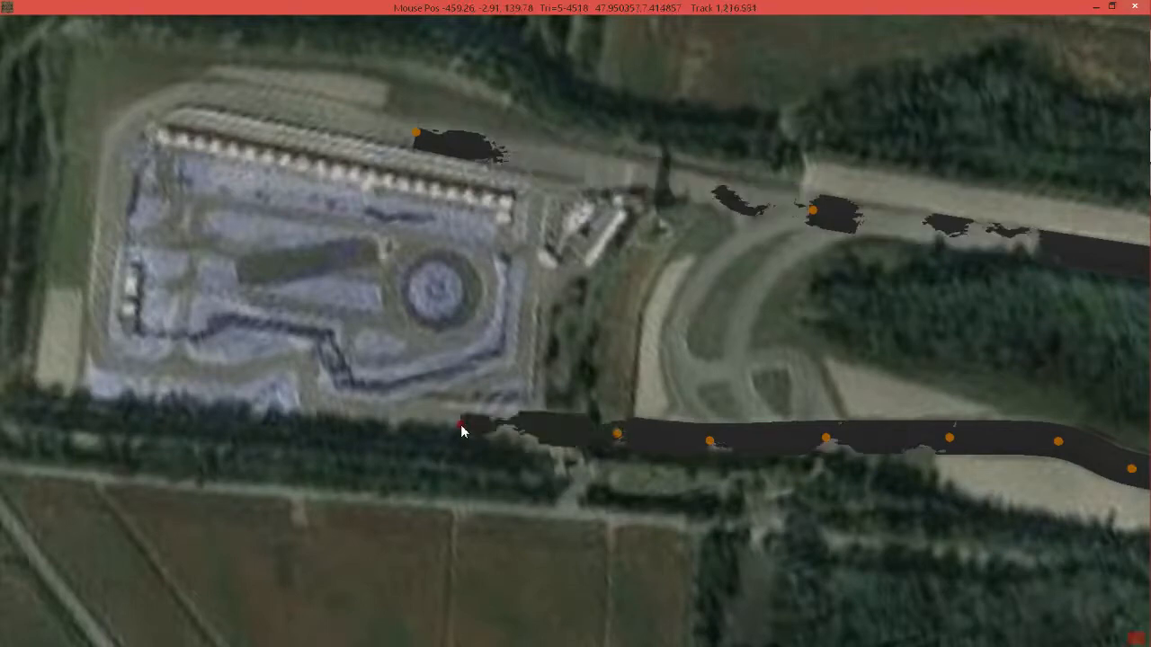
left_click(308, 415)
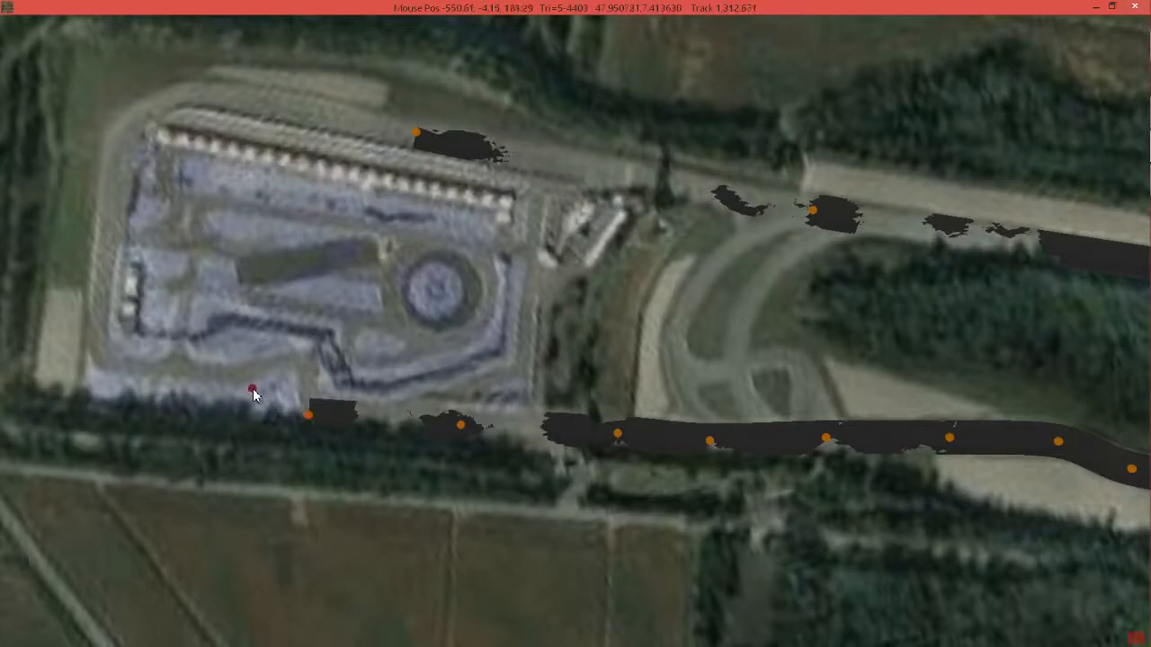
Curve the track northward across the western half of the paddock with five nodes.
left_click(252, 388)
left_click(226, 345)
left_click(216, 289)
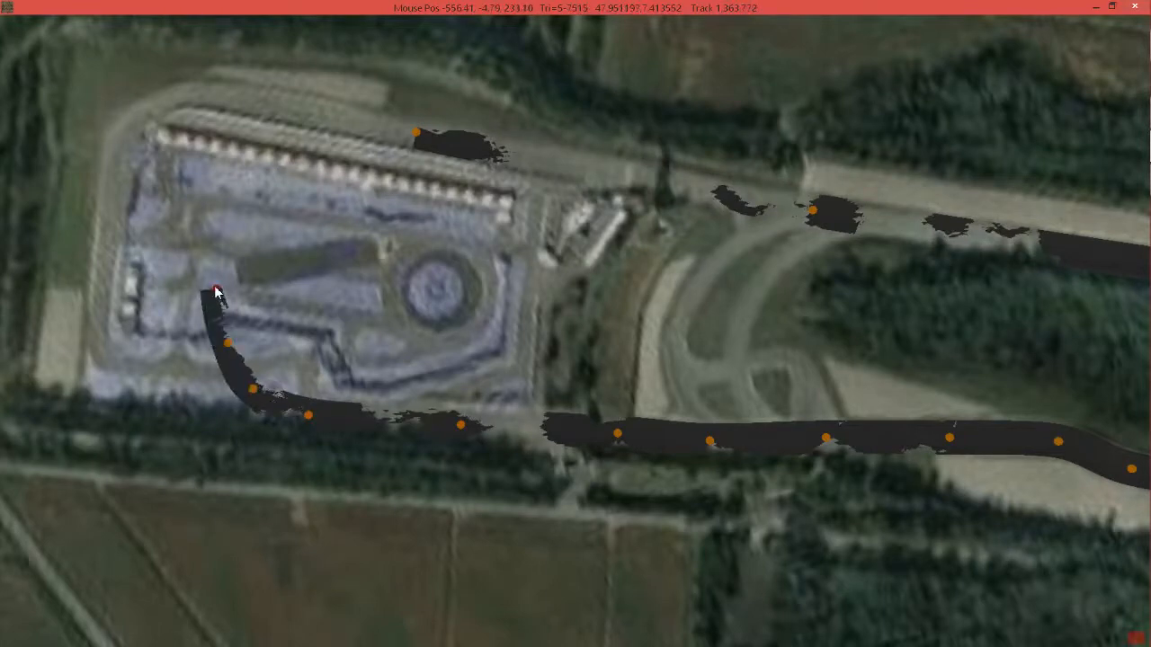
left_click(225, 233)
left_click(252, 180)
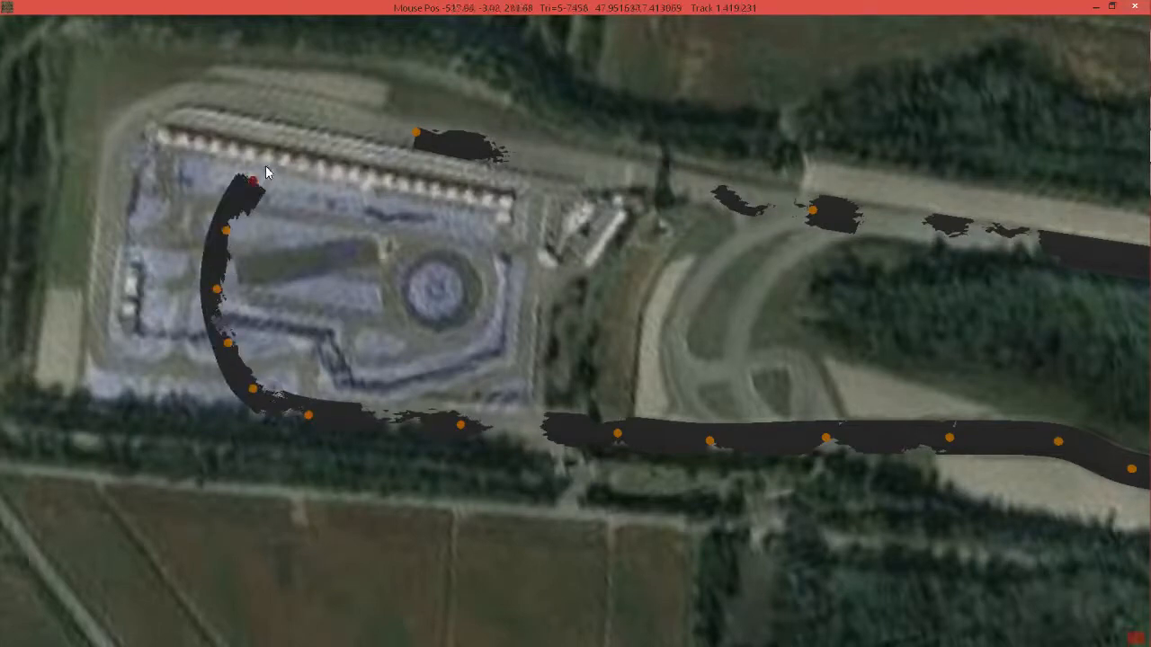
Close the circuit by adding three nodes over the paddock's upper edge and a last one on the starting node.
left_click(284, 153)
left_click(314, 137)
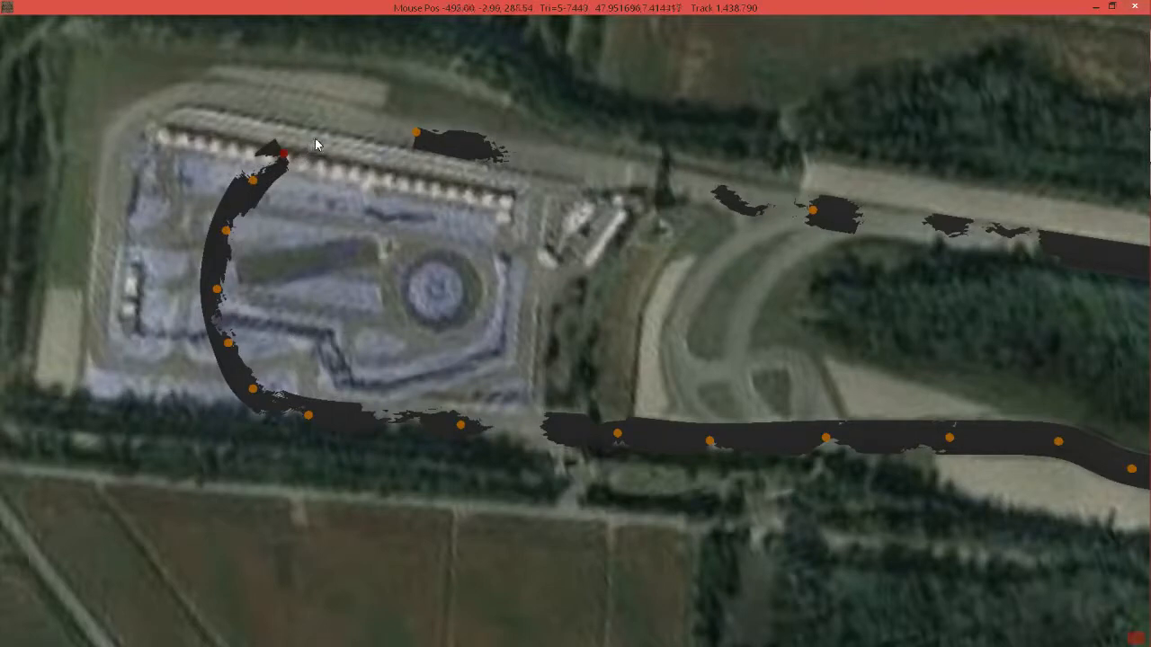
left_click(371, 130)
left_click(415, 133)
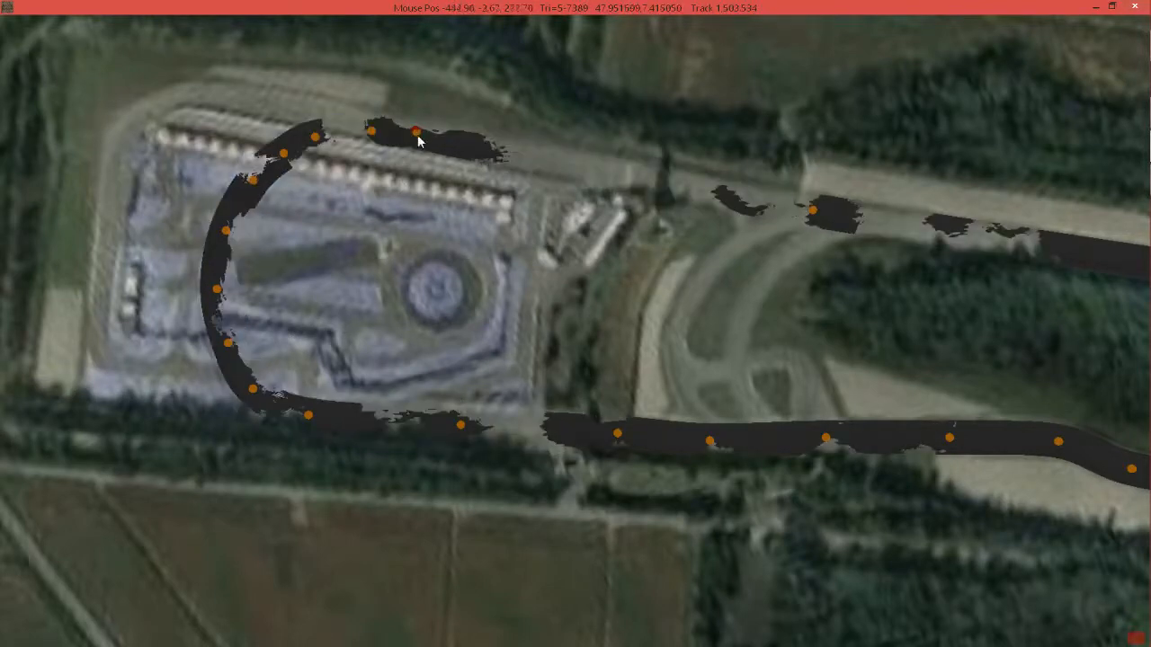
middle_click_drag(433, 136, 510, 212)
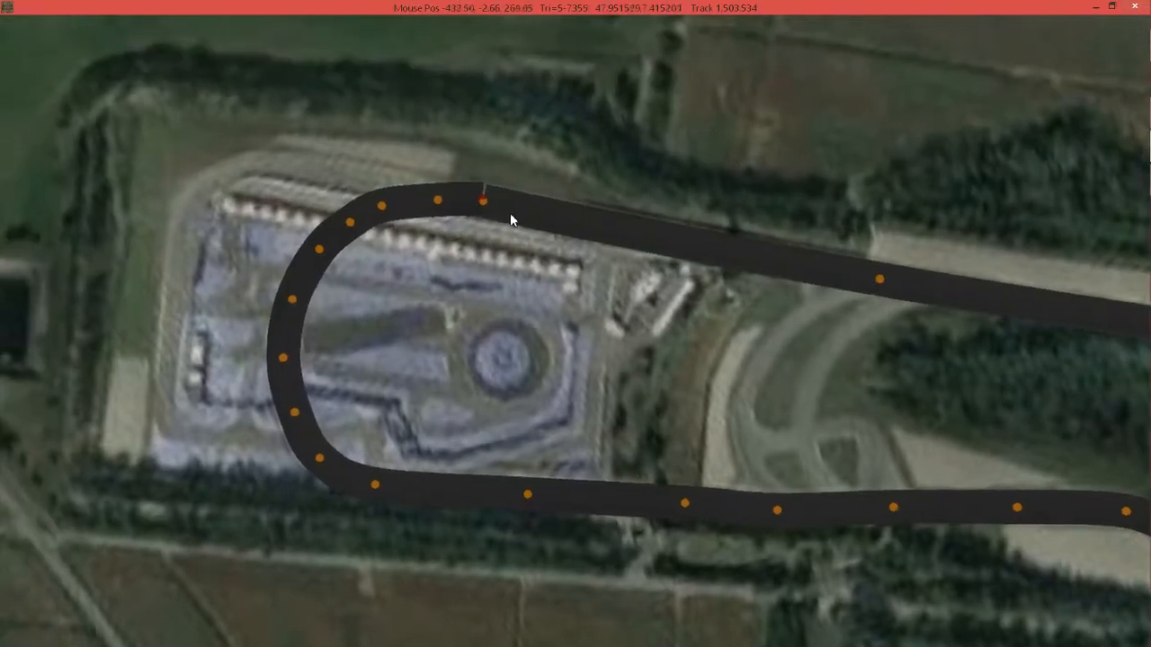
Move the track's end node at the start/finish joint to close the wedge-shaped gap between the two road ends.
scroll(494, 206, "up", 3)
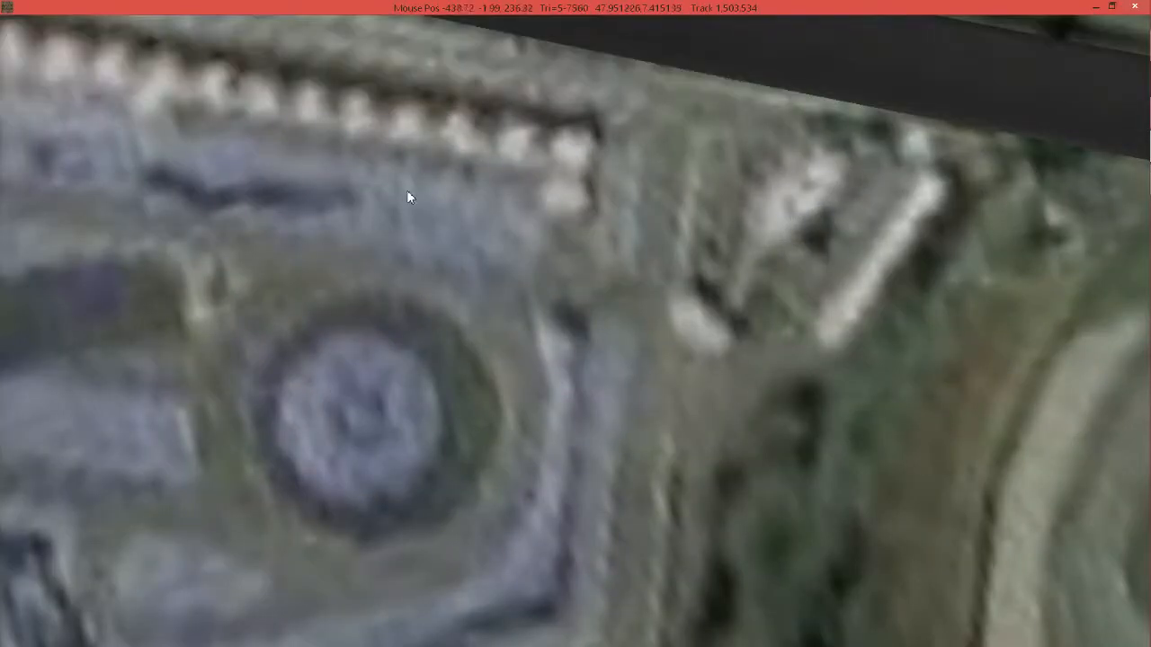
middle_click_drag(418, 159, 627, 595)
middle_click_drag(553, 343, 534, 367)
scroll(519, 387, "up", 3)
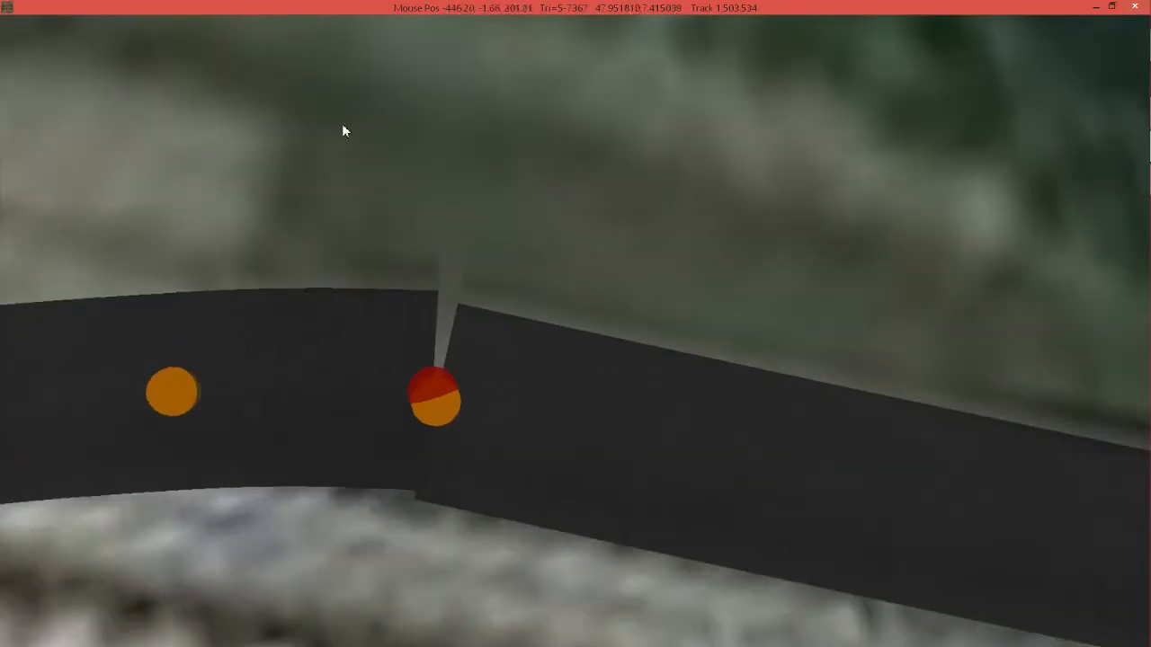
mouse_move(300, 85)
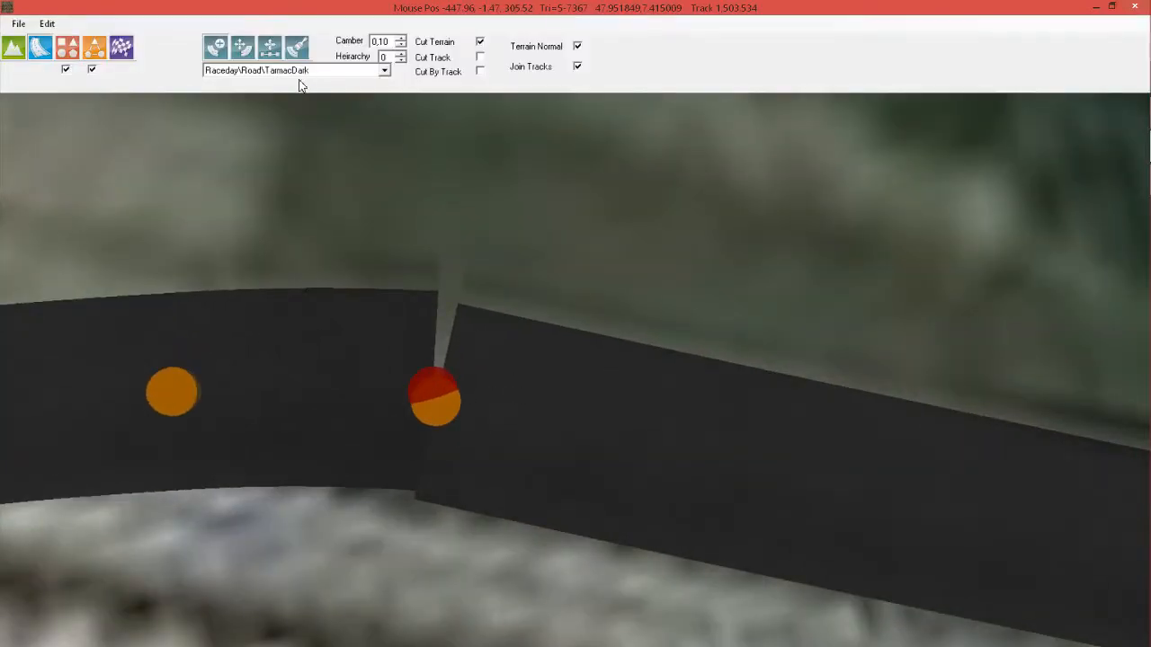
left_click(244, 52)
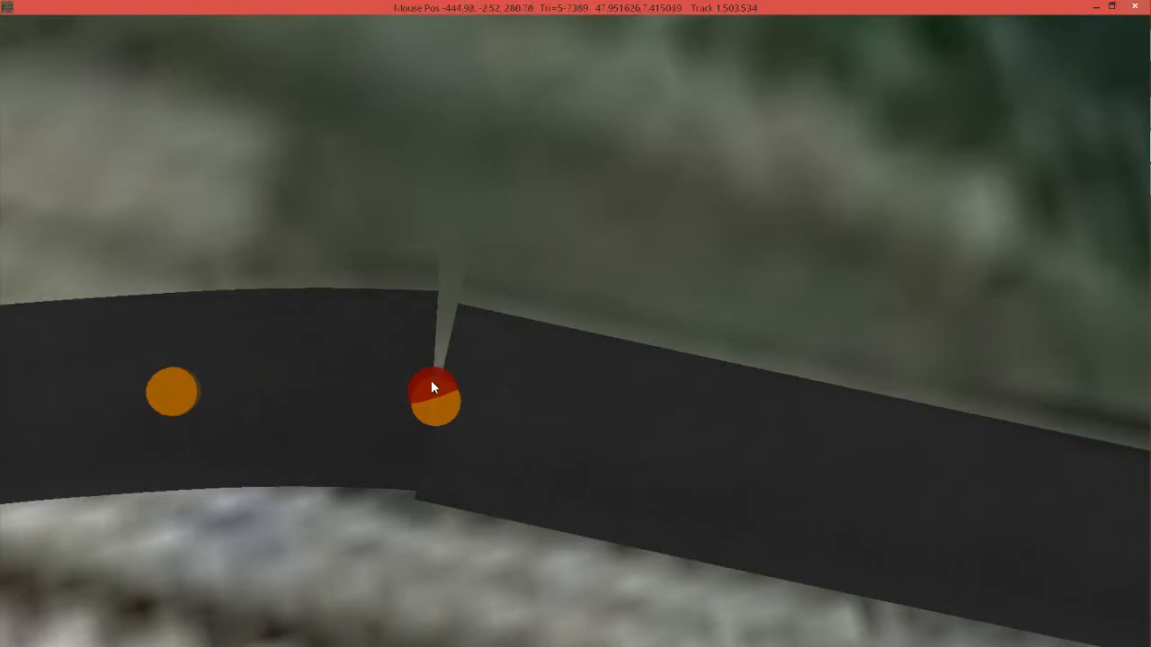
left_click_drag(431, 381, 446, 406)
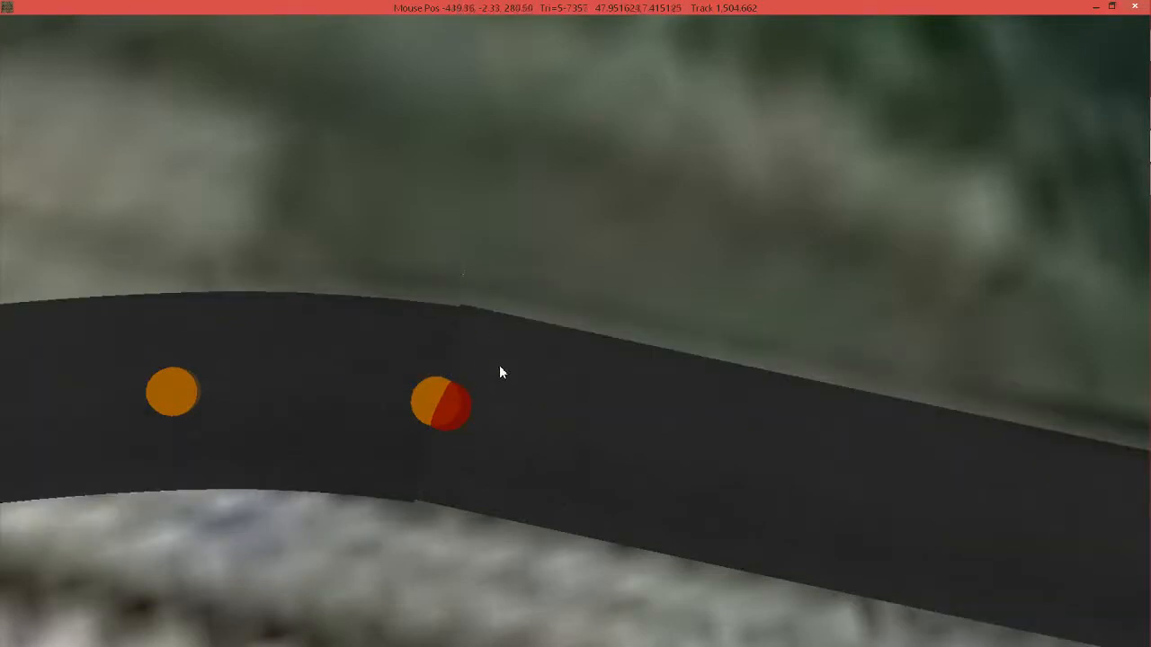
Examine the closed circuit from above and at an angle, including the road surface around a node on the long straight.
scroll(500, 369, "down", 10)
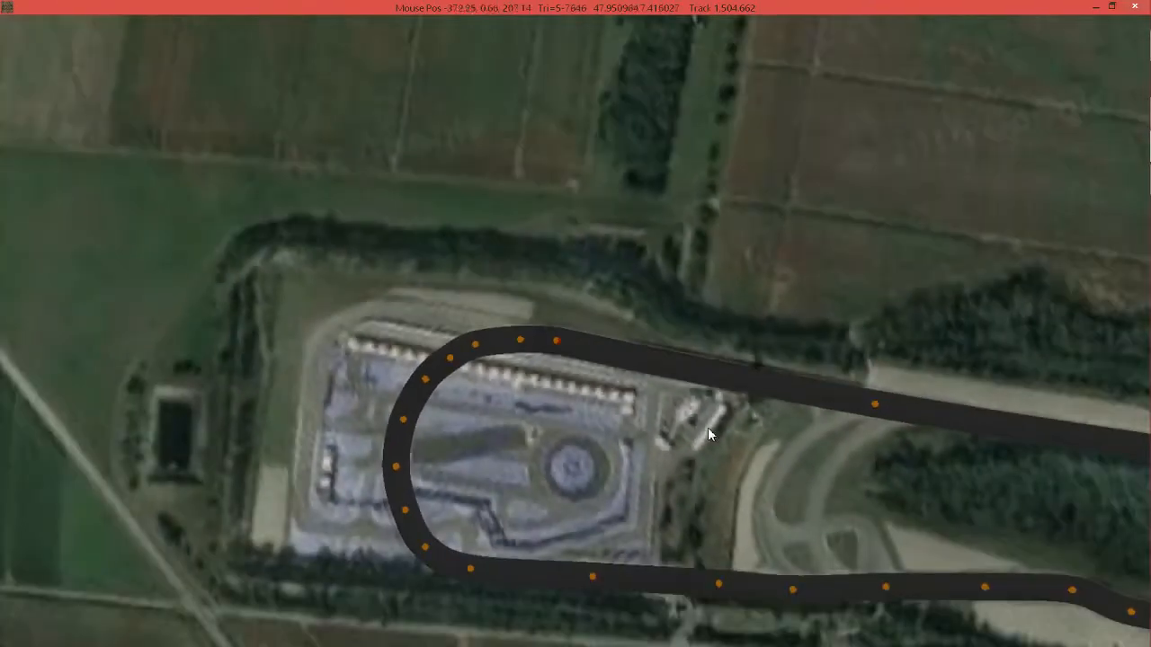
middle_click_drag(708, 428, 367, 314)
middle_click_drag(771, 395, 551, 354)
scroll(552, 355, "down", 2)
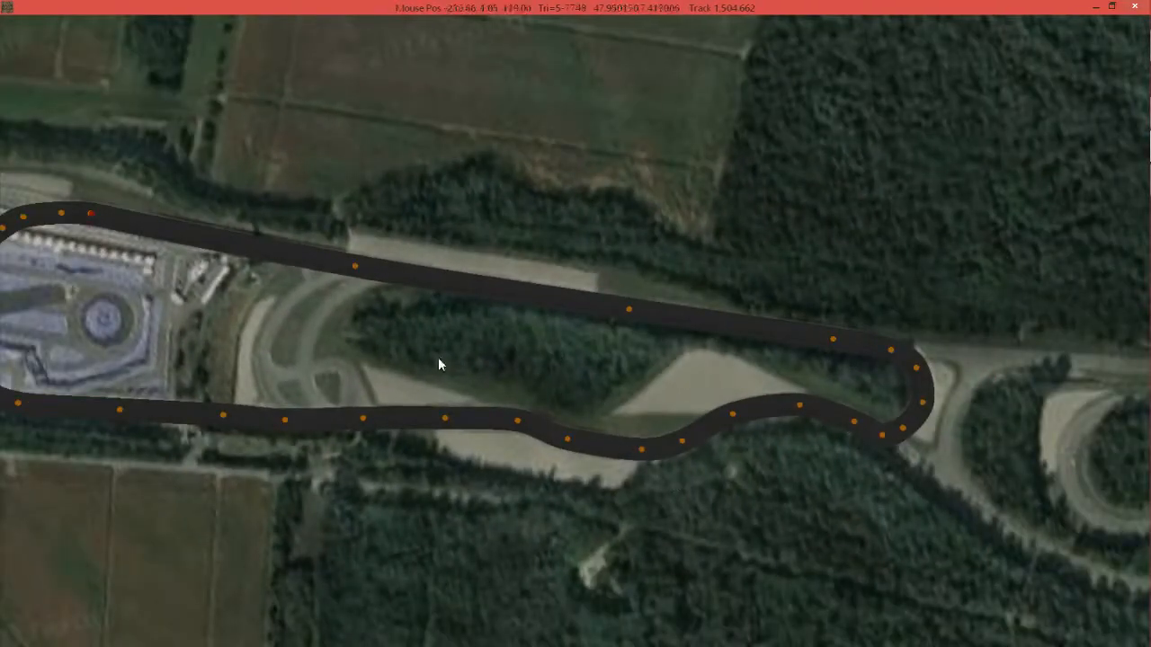
middle_click_drag(360, 303, 532, 344)
right_click_drag(532, 344, 452, 271)
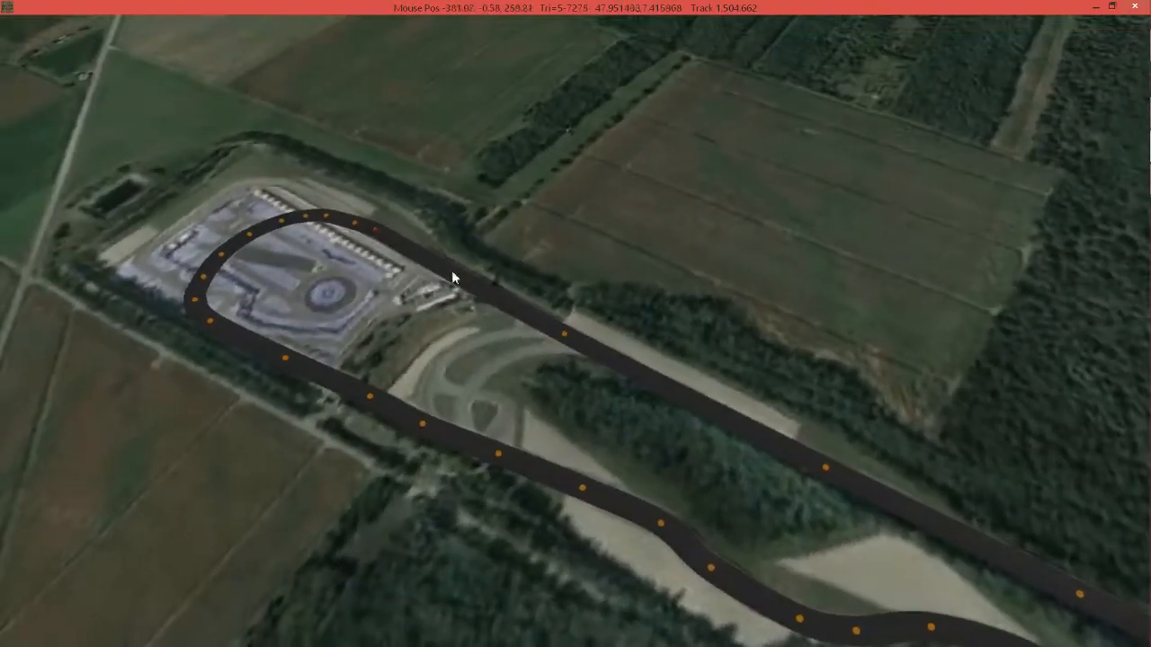
scroll(480, 311, "up", 10)
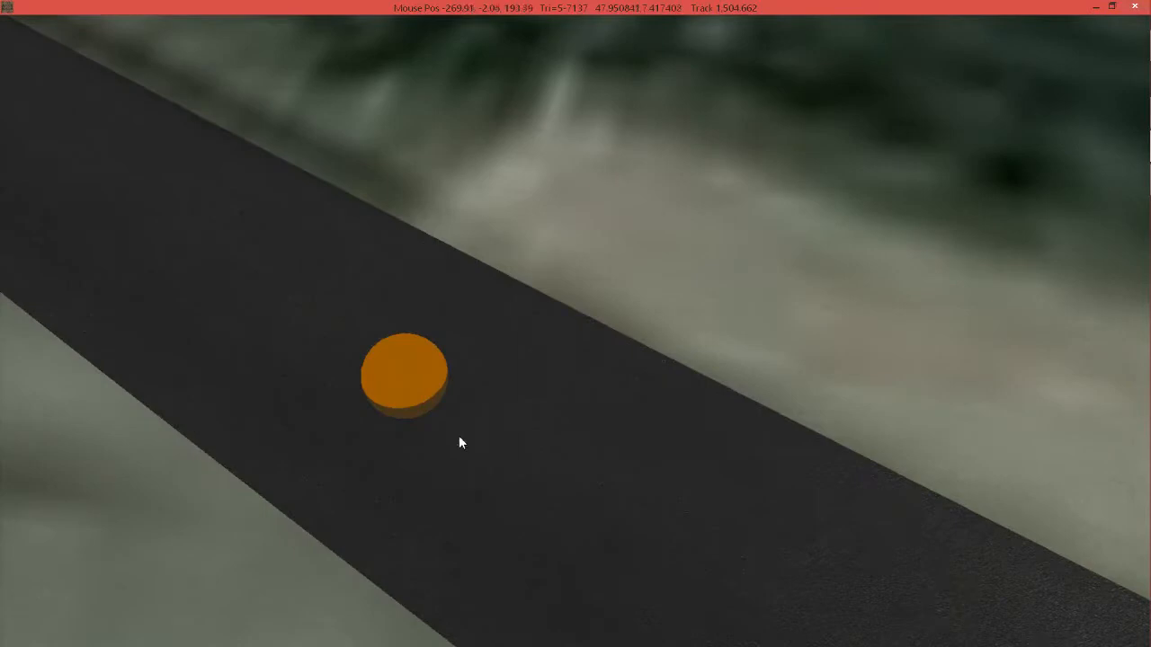
scroll(475, 381, "down", 10)
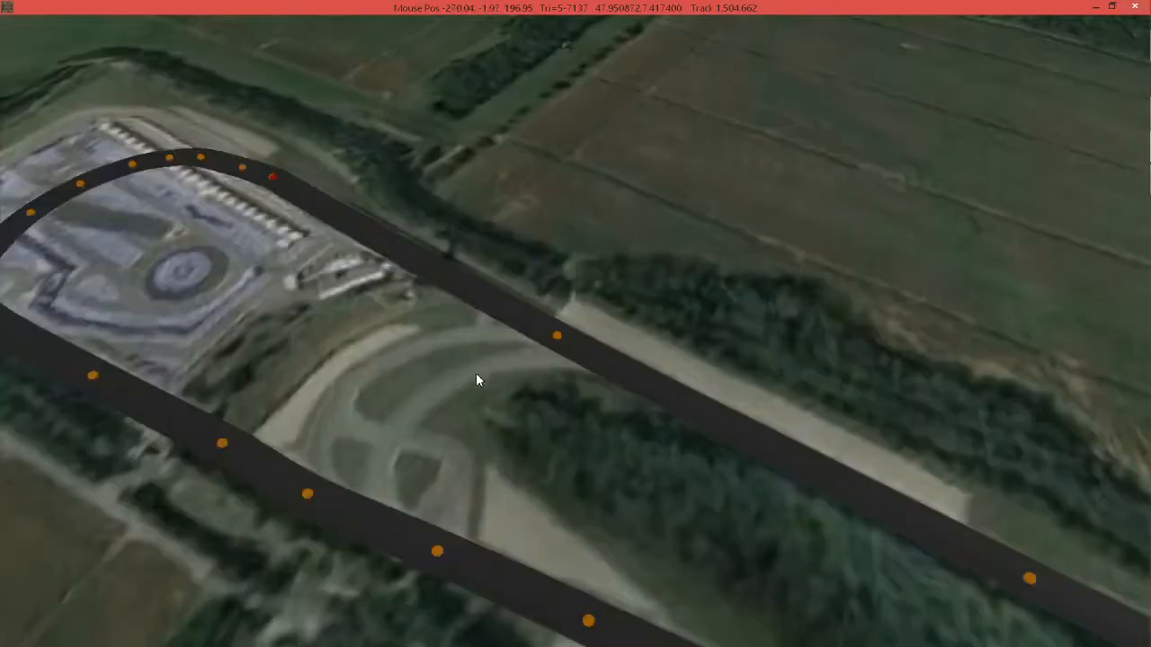
scroll(476, 374, "down", 3)
Start editing the track cross-section at the start/finish joint and raise its paddock-side road edge point to meet the adjoining section.
mouse_move(288, 72)
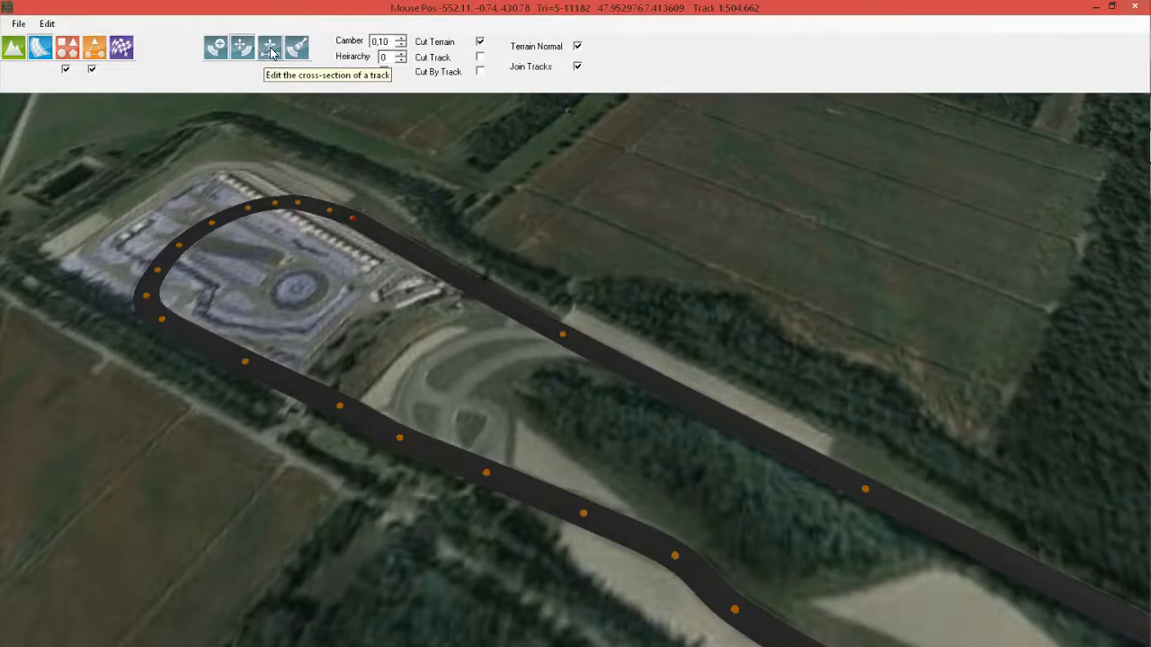
left_click(270, 53)
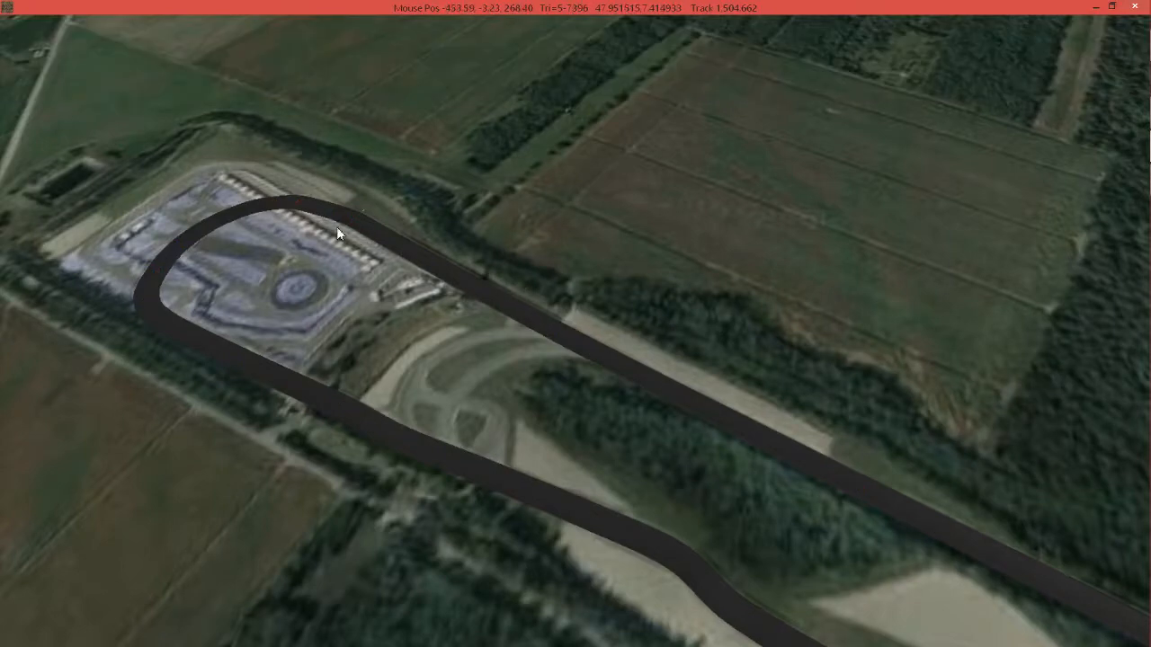
middle_click_drag(336, 228, 502, 323)
scroll(495, 314, "up", 8)
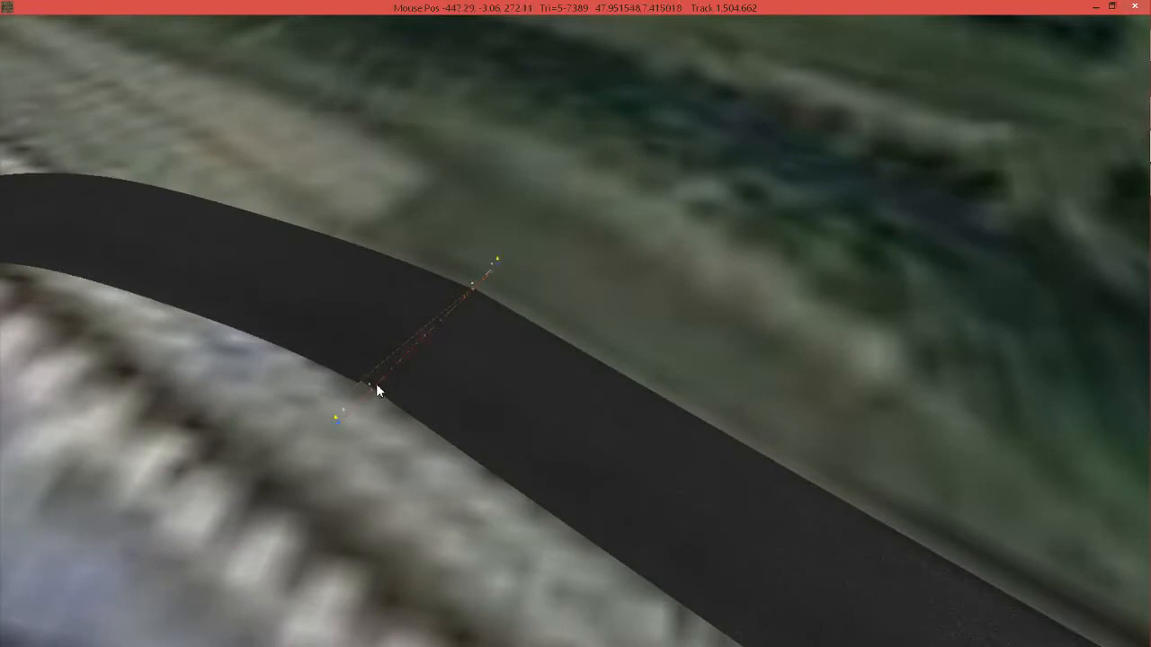
scroll(378, 380, "up", 4)
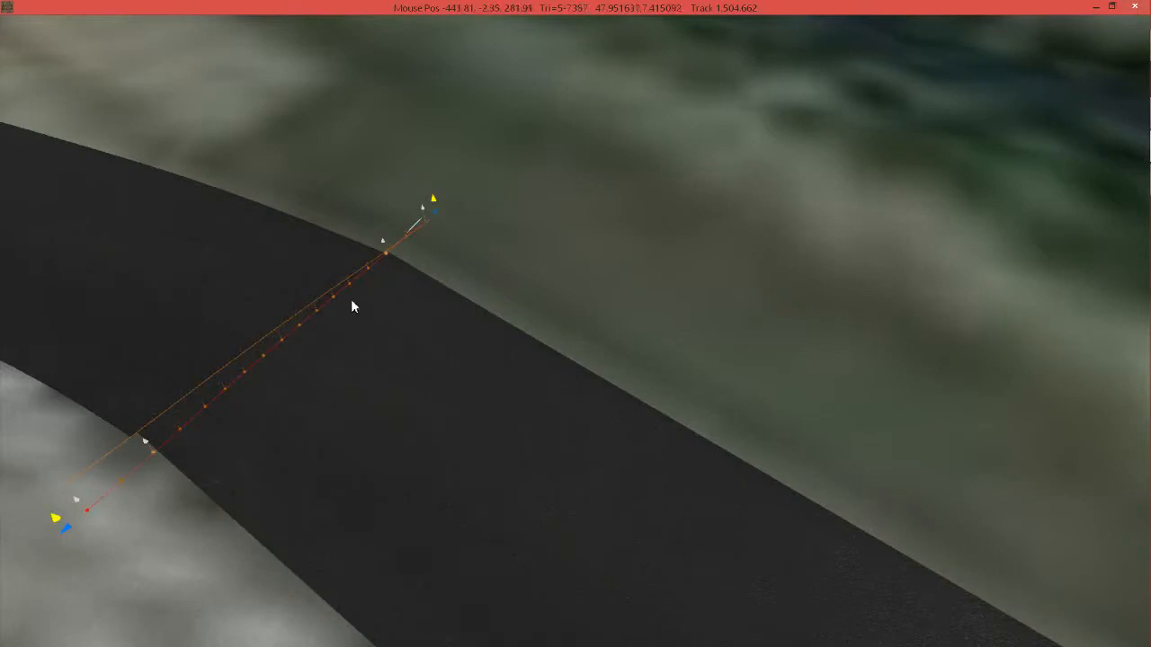
middle_click_drag(276, 384, 383, 329)
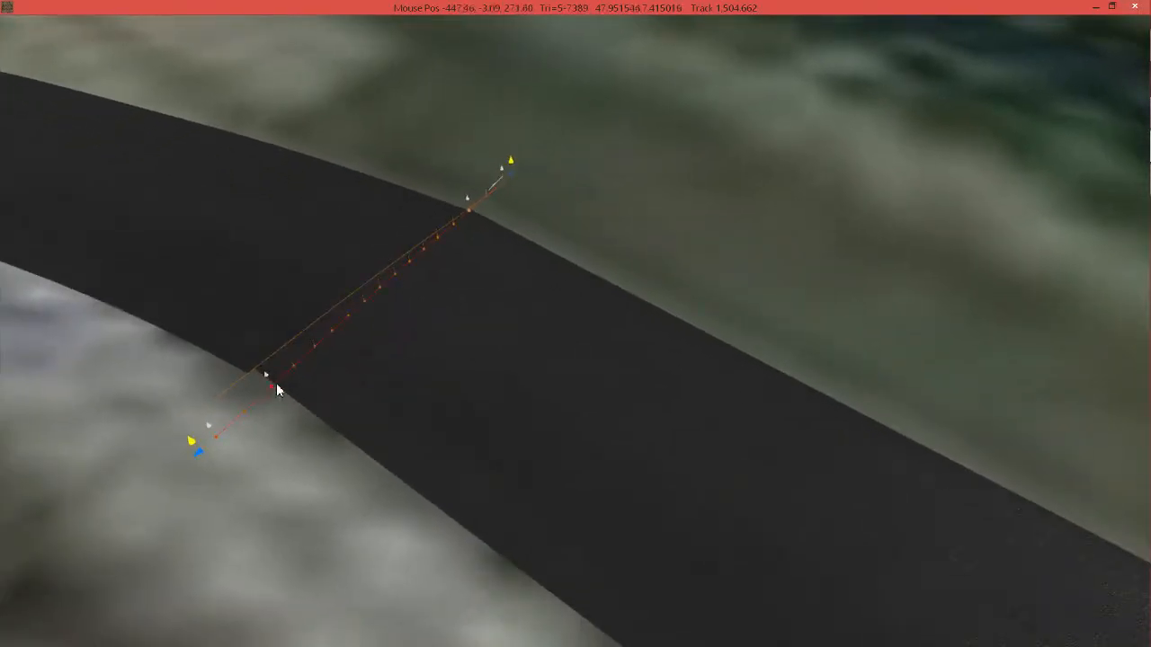
middle_click_drag(280, 412, 441, 375)
scroll(350, 379, "up", 3)
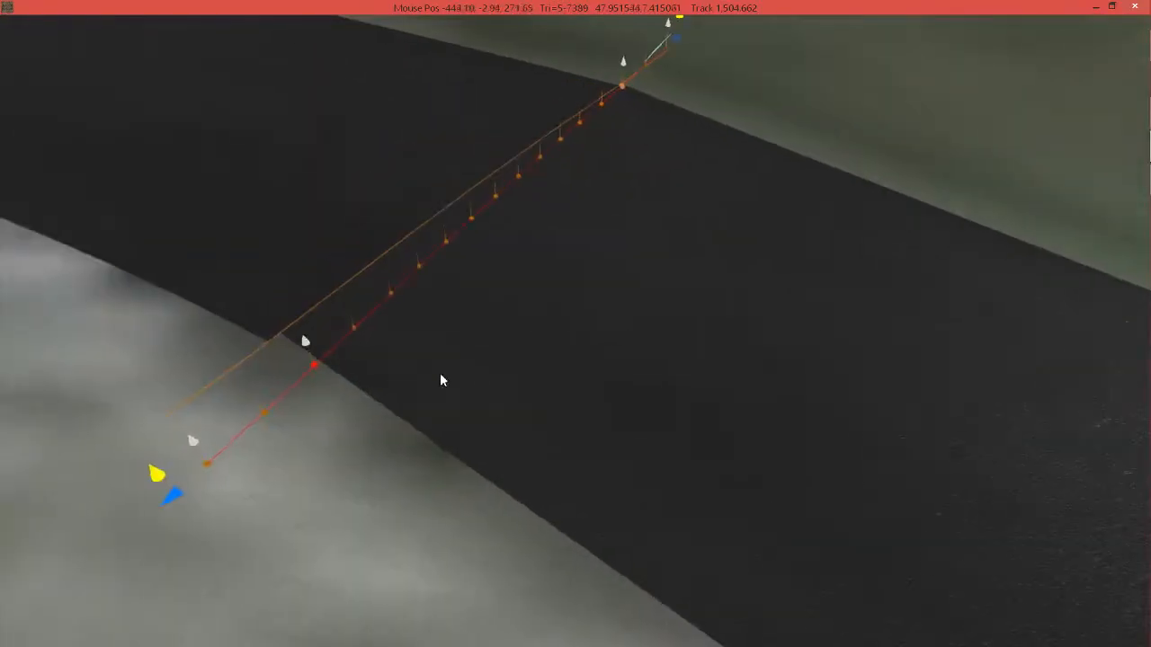
left_click_drag(302, 335, 298, 307)
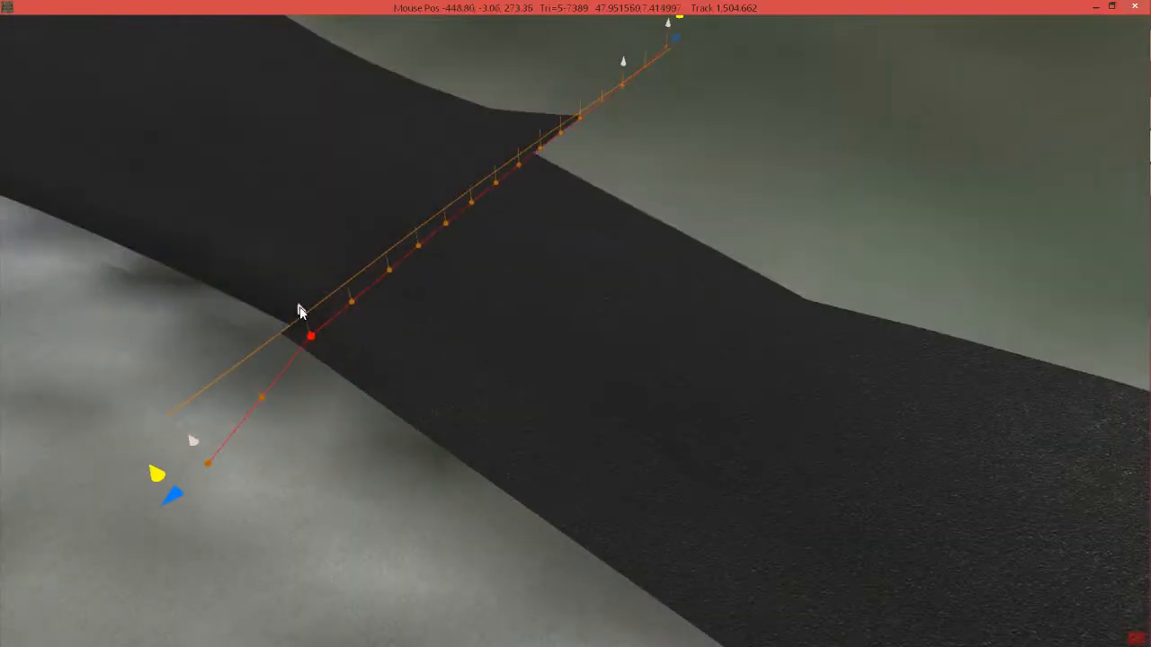
middle_click_drag(385, 368, 366, 329)
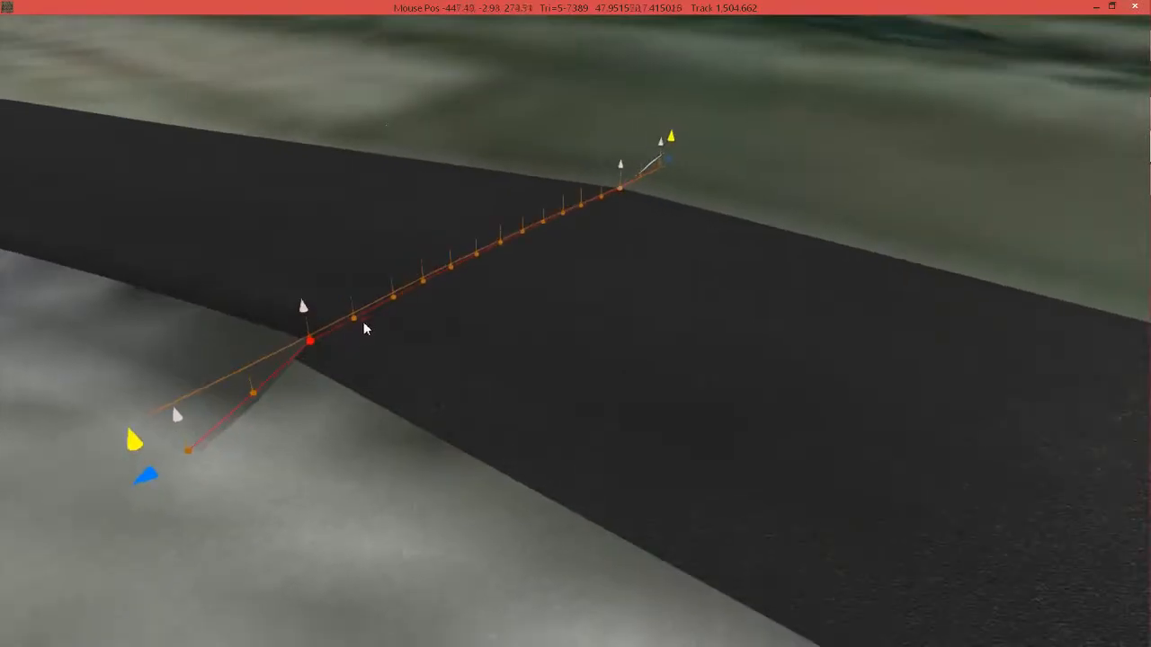
Try to raise an interior cross-section point at the joint to form a ridge along the road.
left_click(424, 283)
left_click_drag(425, 284, 421, 262)
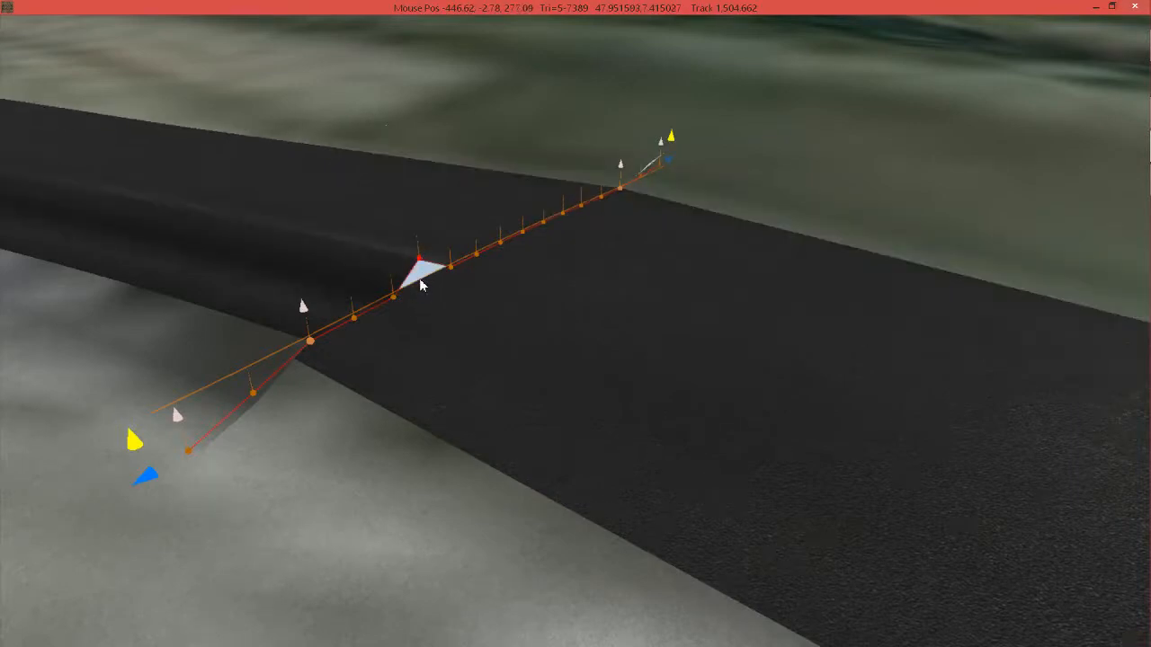
left_click(478, 323)
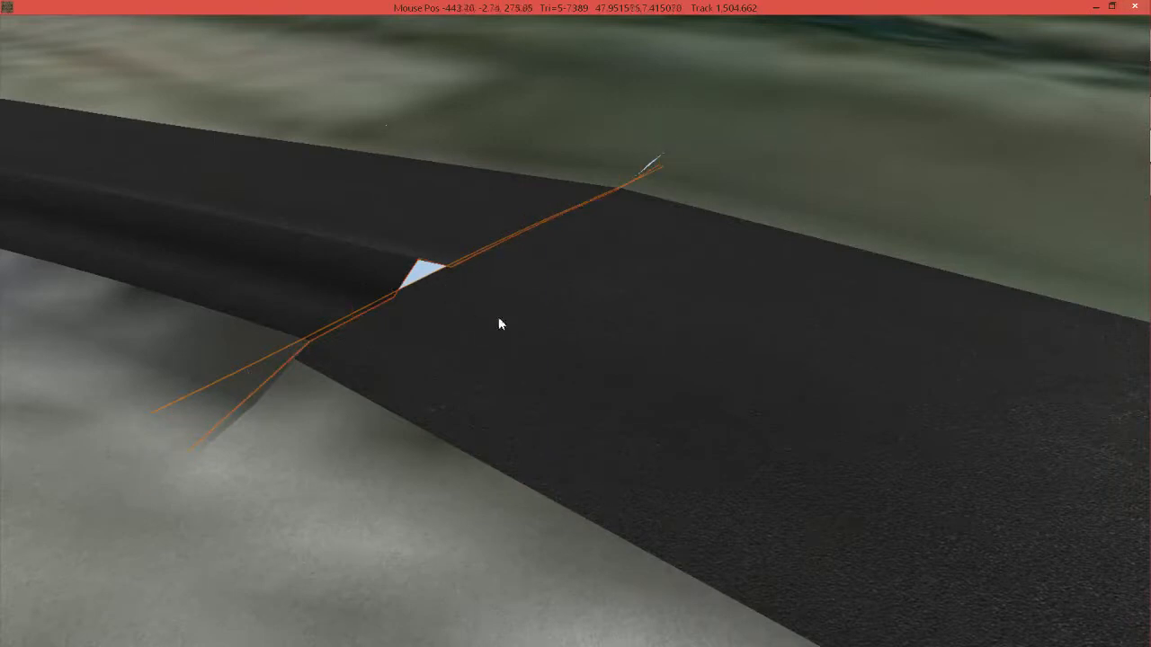
middle_click_drag(498, 286, 464, 254)
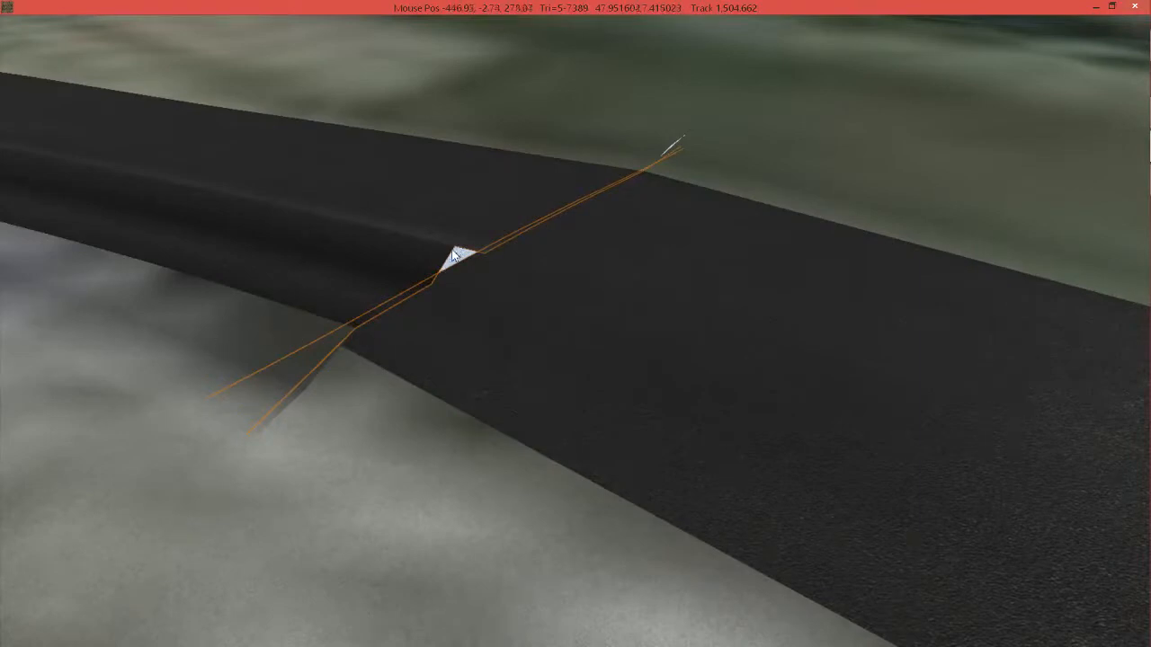
left_click(333, 332)
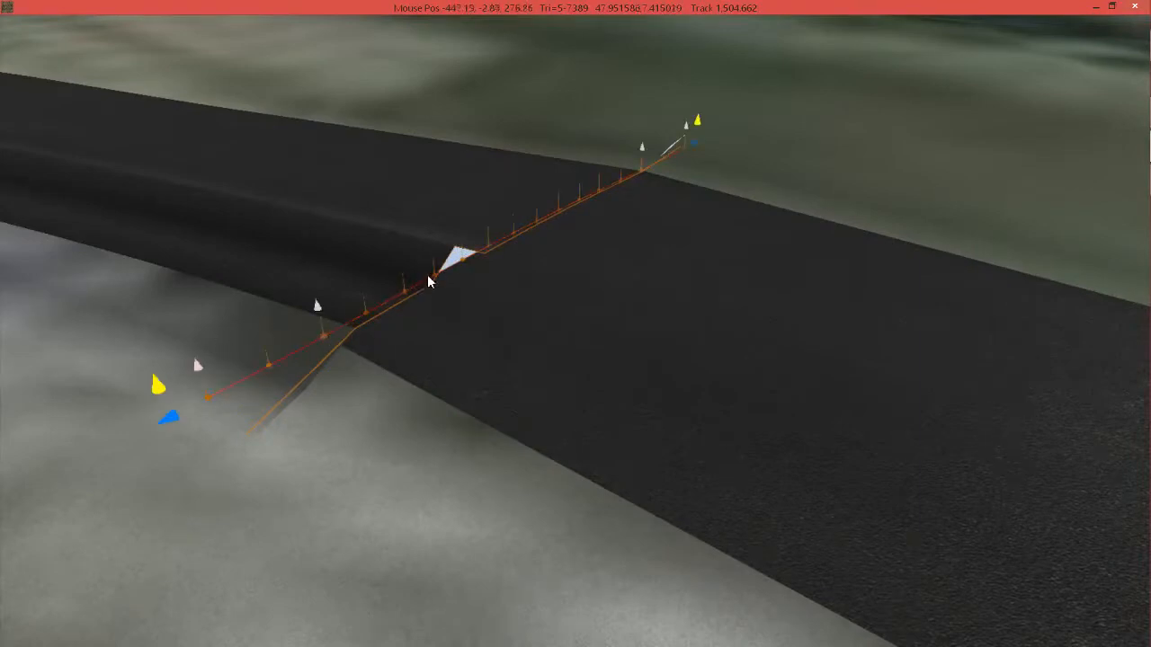
left_click(461, 263)
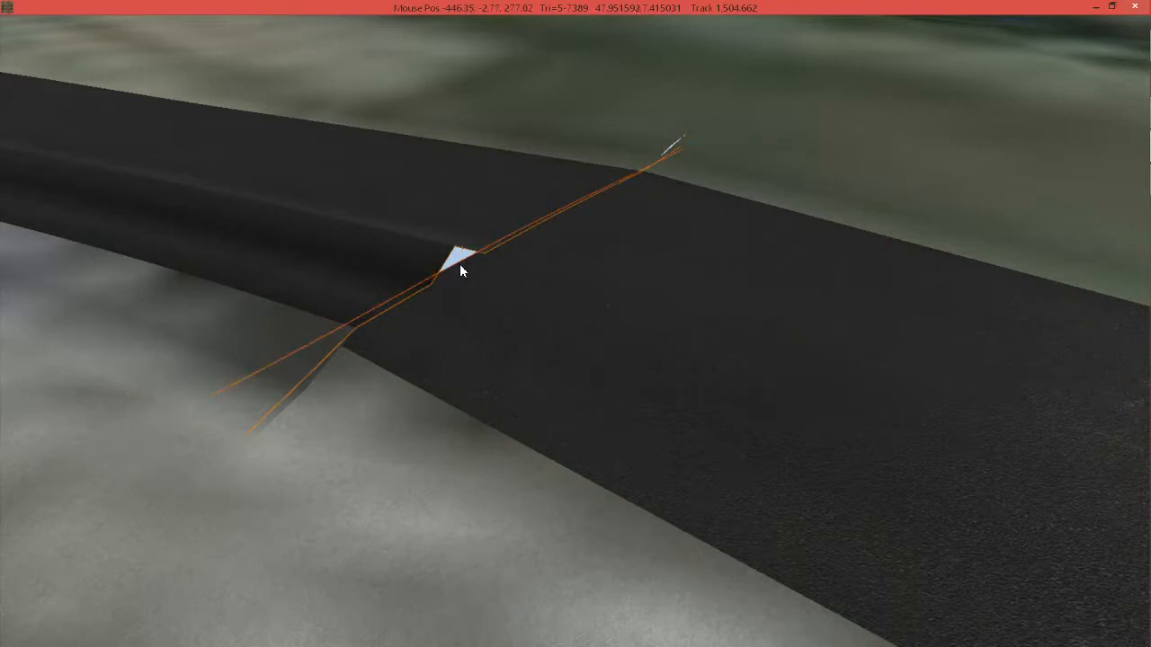
left_click(460, 266)
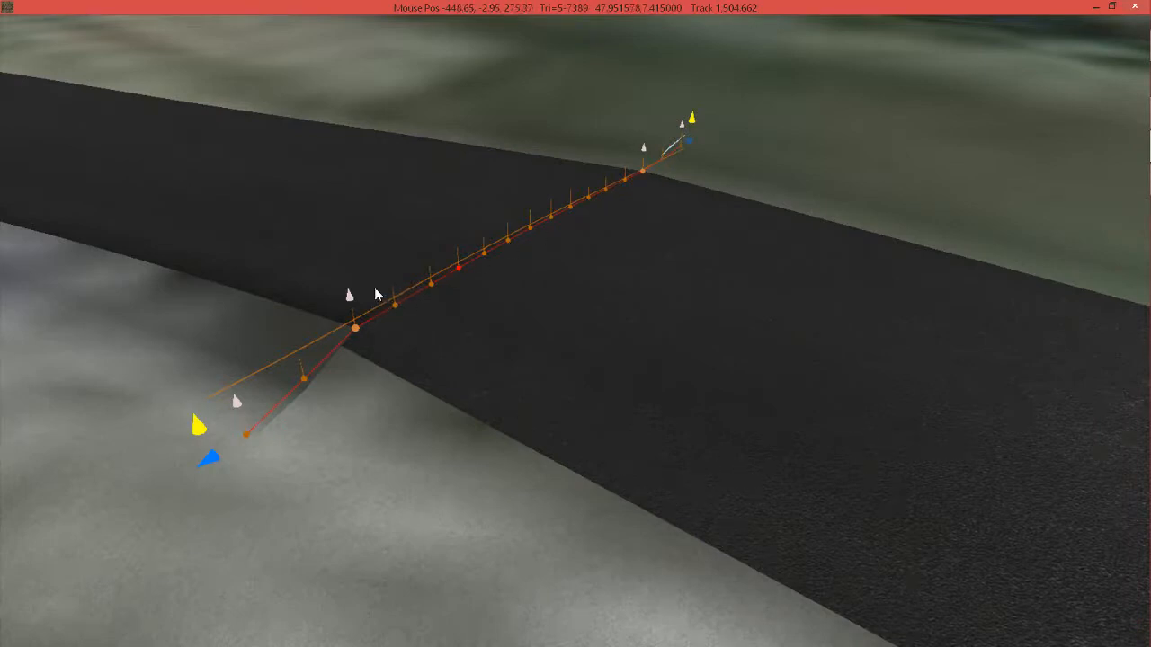
Delete all interior points of the cross-section at the joint, keeping the two road edge points and the verge points.
left_click(394, 307)
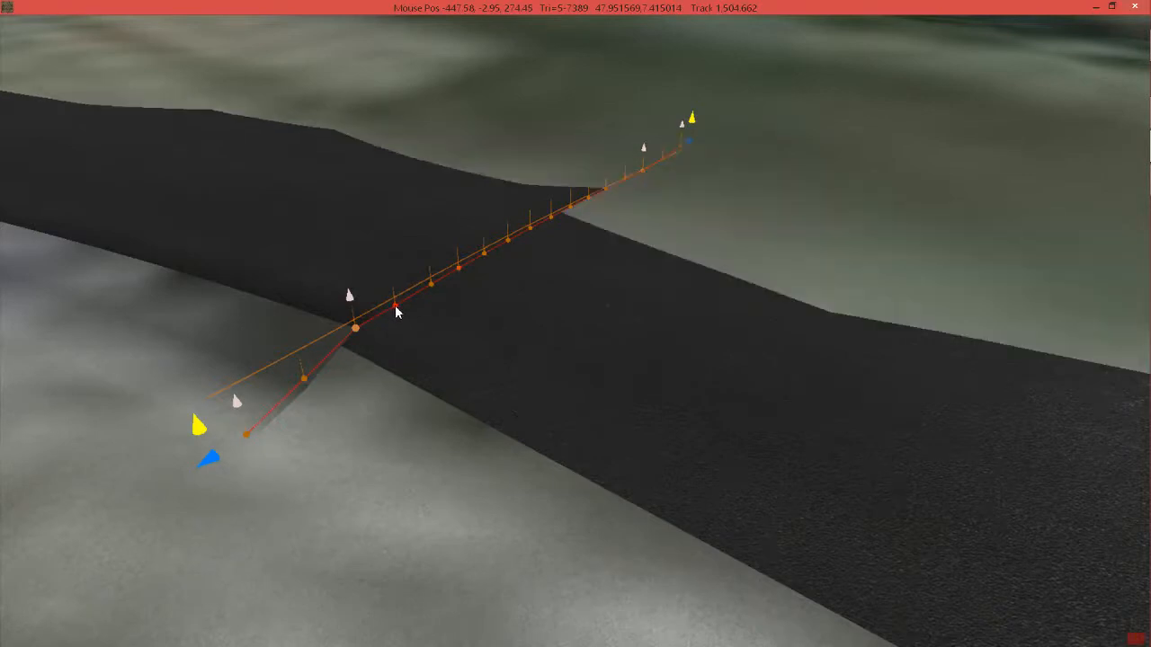
left_click(432, 283, "ctrl")
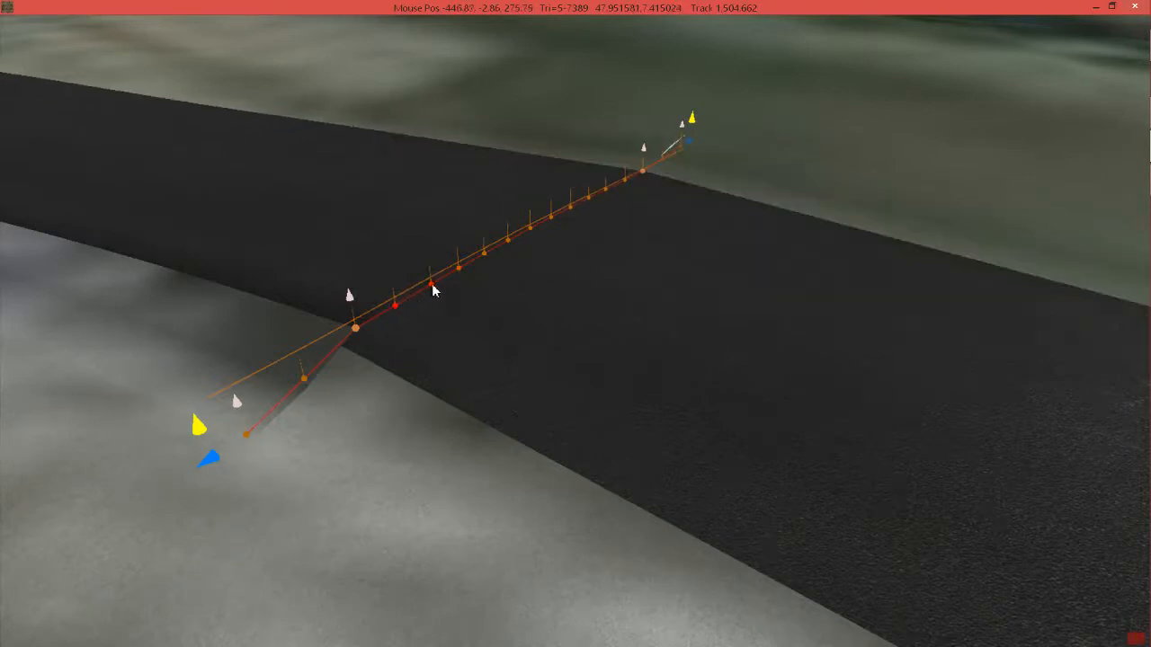
left_click(458, 268, "ctrl")
left_click(483, 252, "ctrl")
left_click(508, 240, "ctrl")
left_click(532, 229, "ctrl")
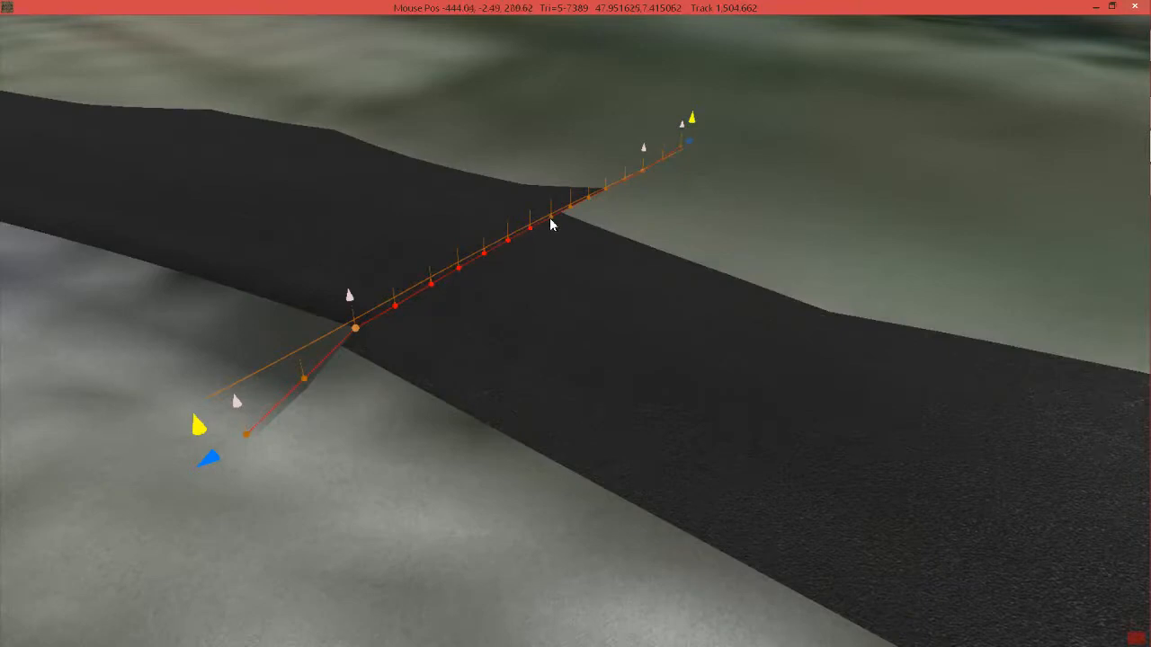
left_click(552, 223, "ctrl")
left_click(569, 207, "ctrl")
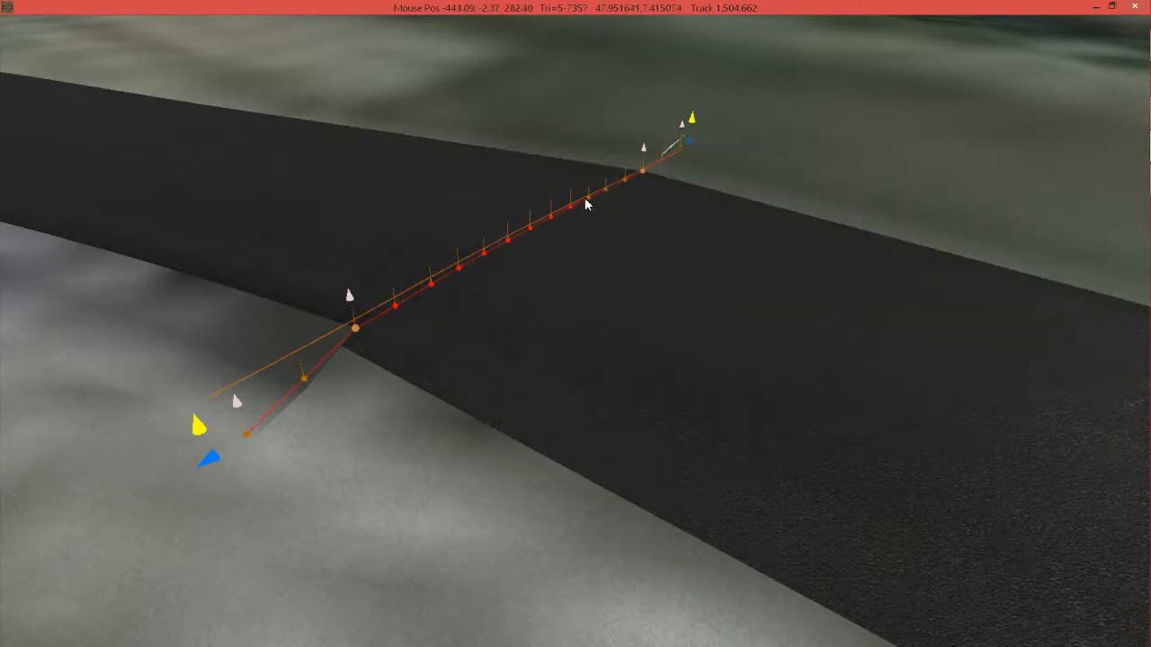
left_click(590, 195, "ctrl")
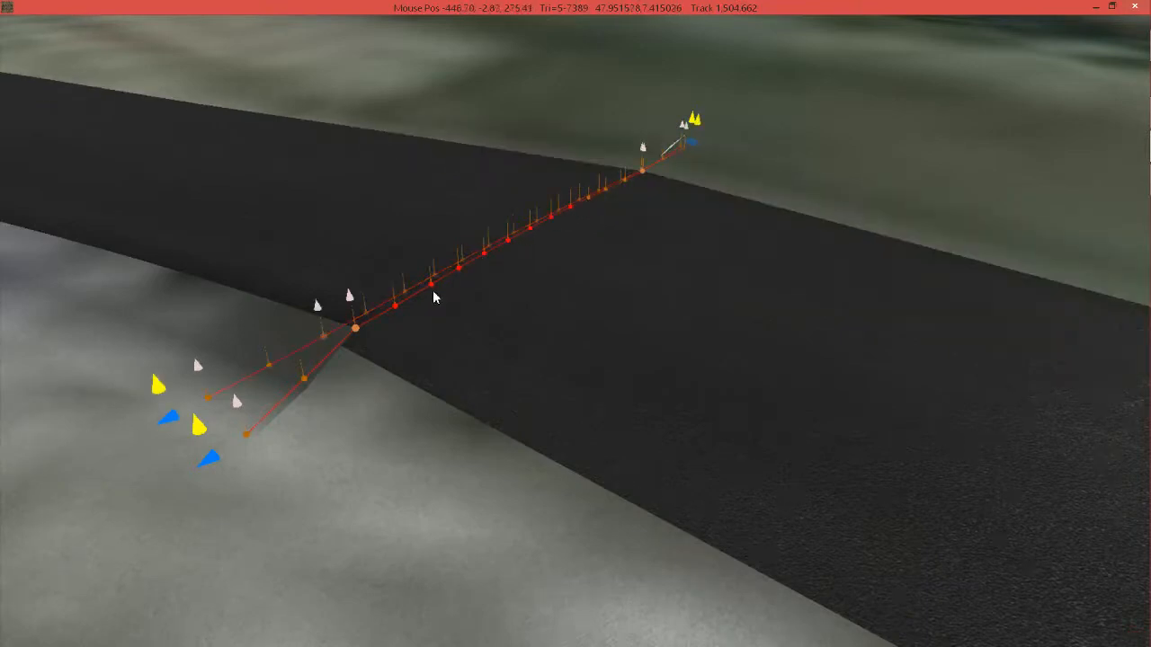
left_click(420, 333)
left_click(357, 330)
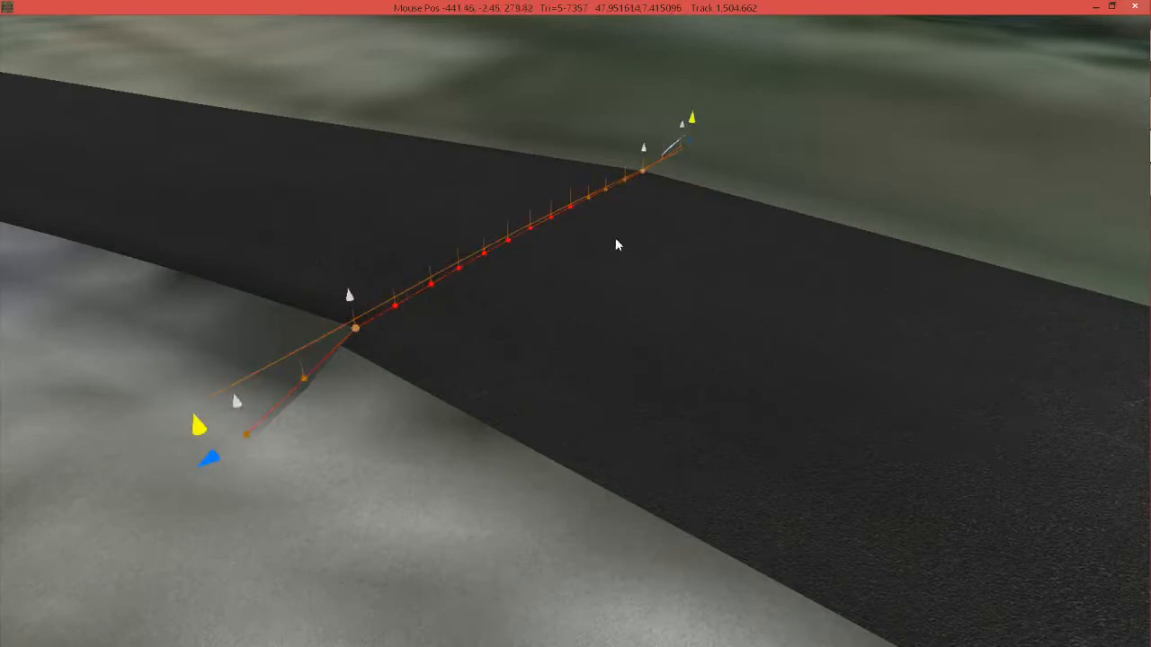
left_click(521, 237)
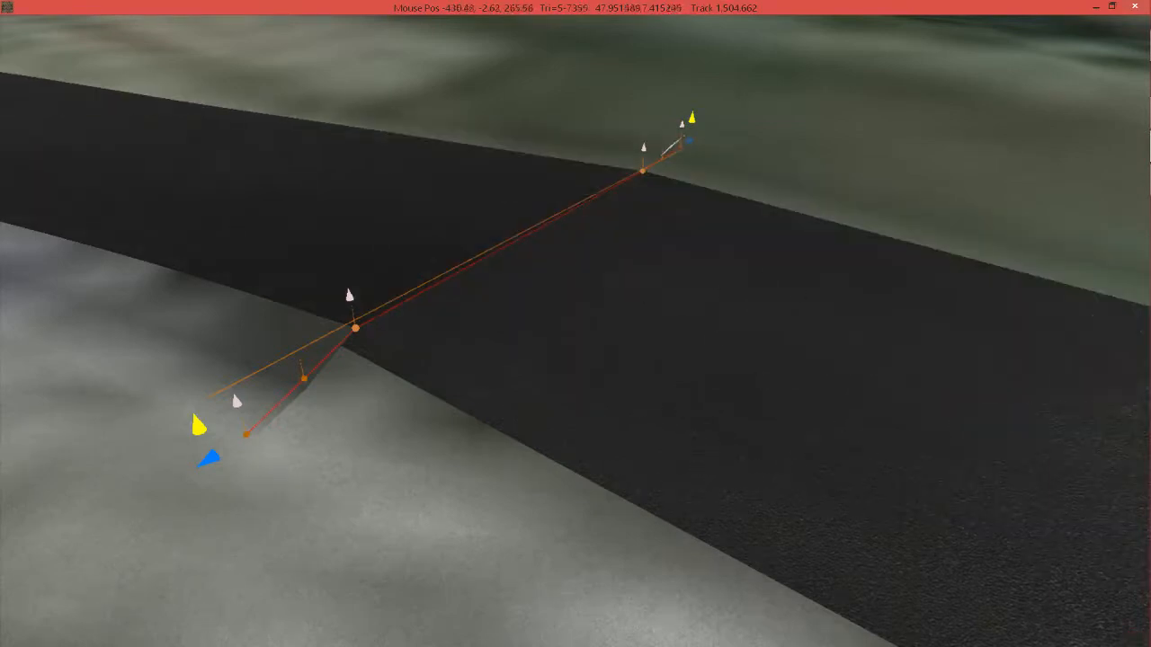
mouse_move(1140, 635)
Raise the paddock-side road edge point of the simplified cross-section to bank the road, and check the joint from several angles.
left_click_drag(355, 332, 352, 256)
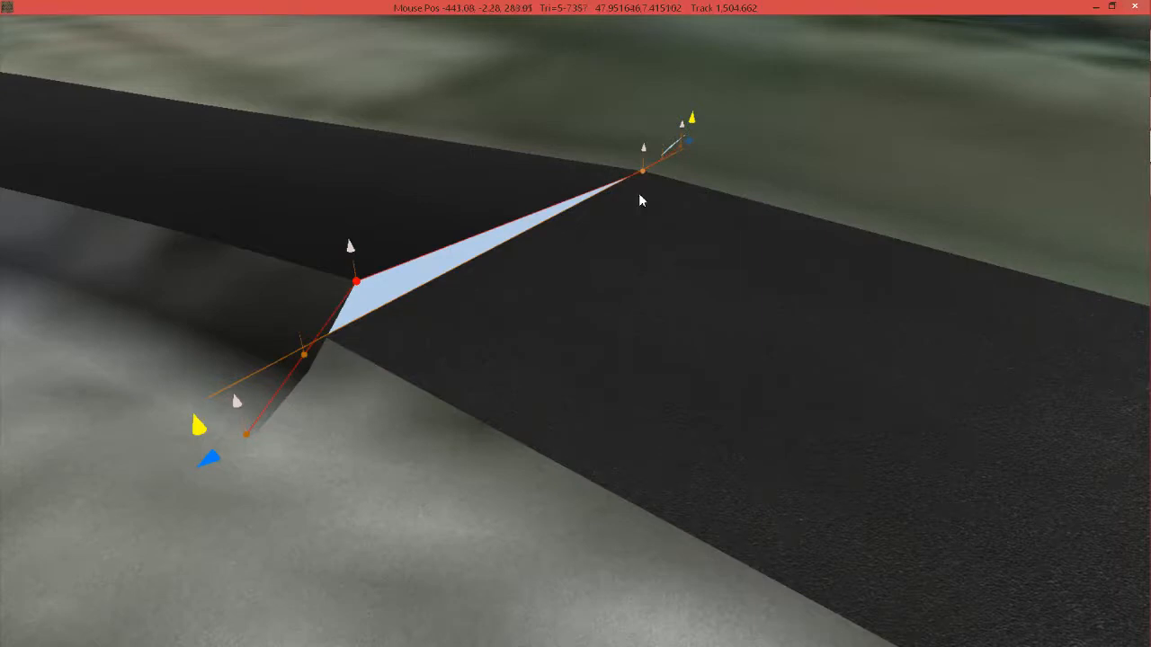
middle_click_drag(633, 144, 653, 262)
middle_click_drag(650, 409, 668, 305)
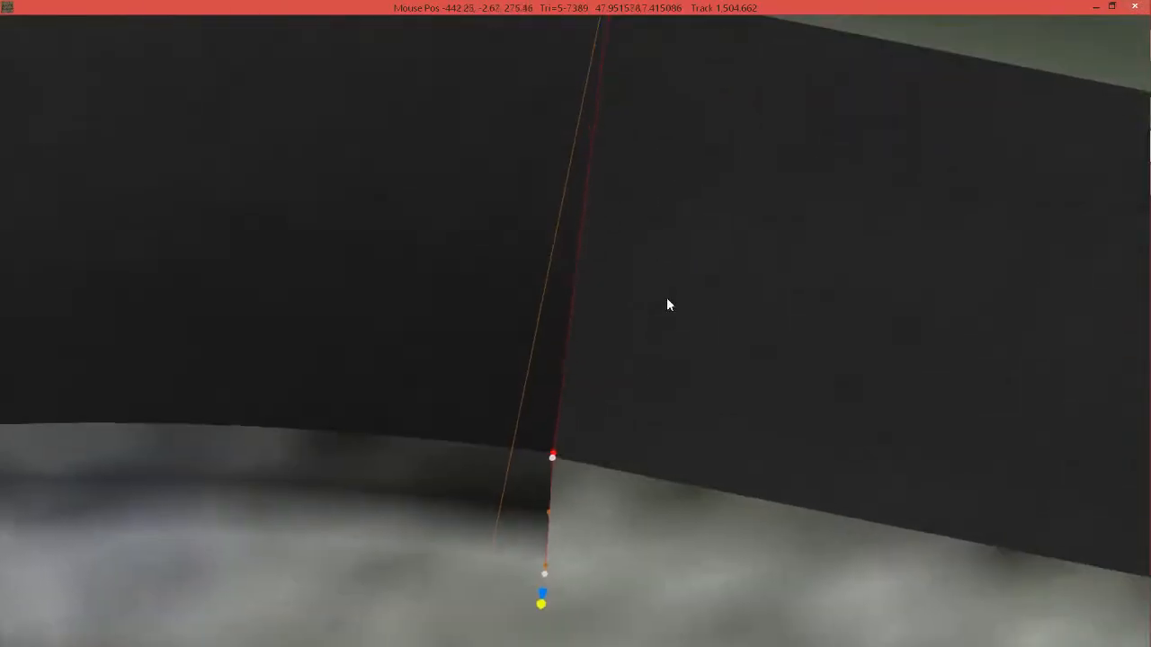
middle_click_drag(727, 466, 606, 264)
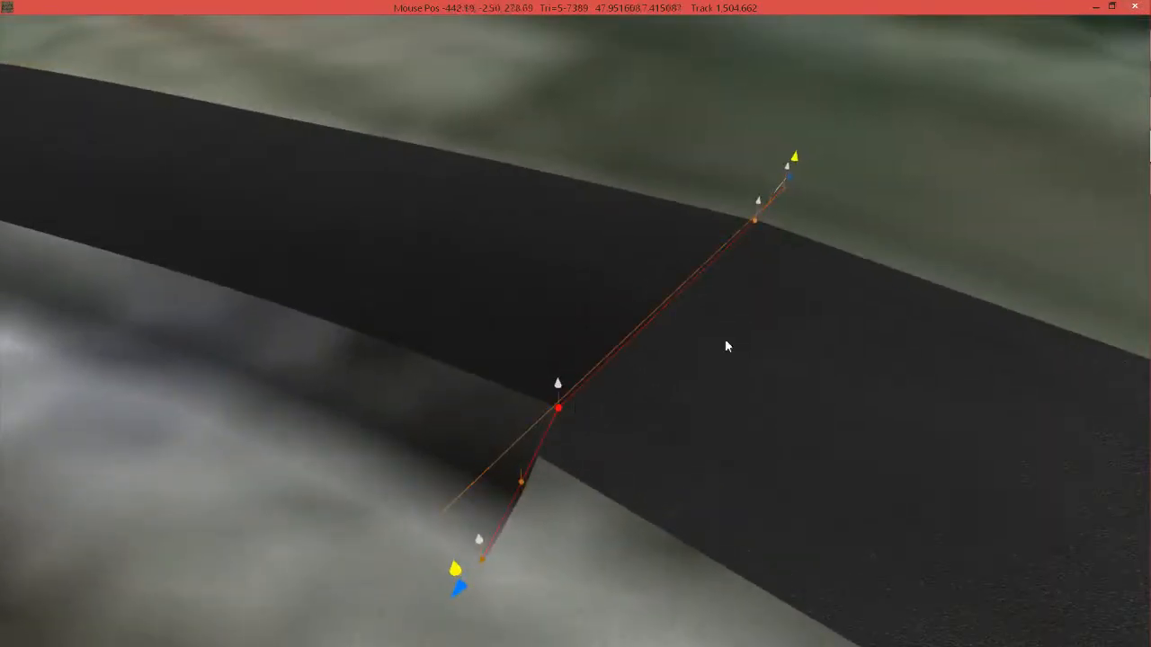
middle_click_drag(726, 346, 629, 315)
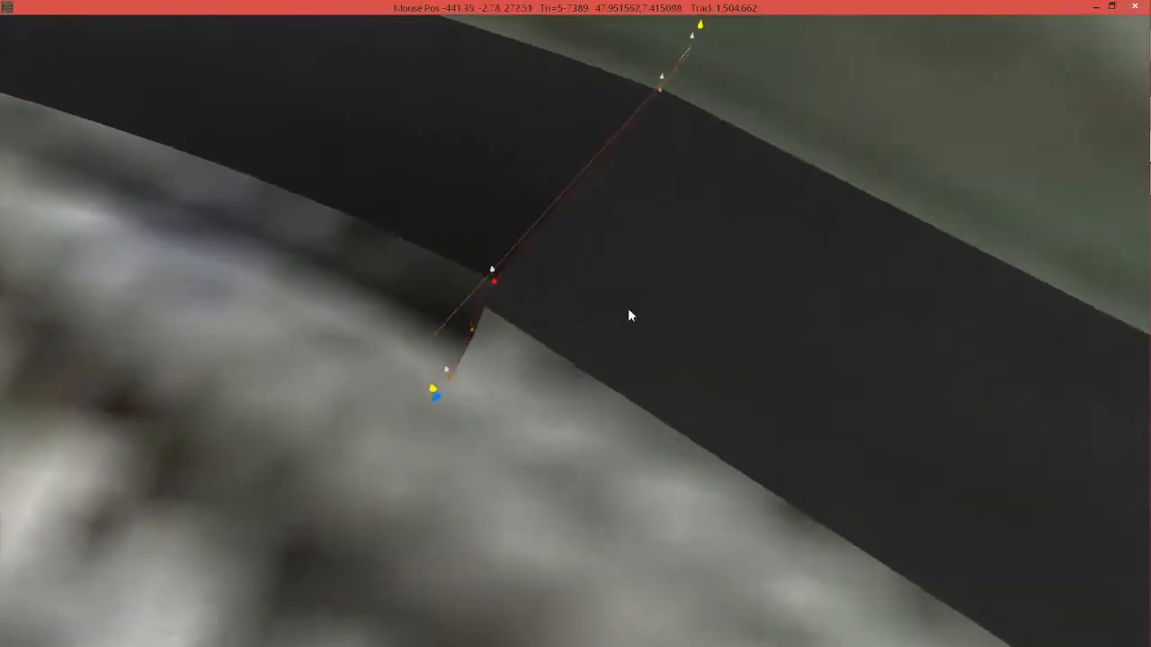
Undo the last edge point change in the start/finish cross-section and follow the straight to the hairpin at the track's far end.
key("ctrl+z")
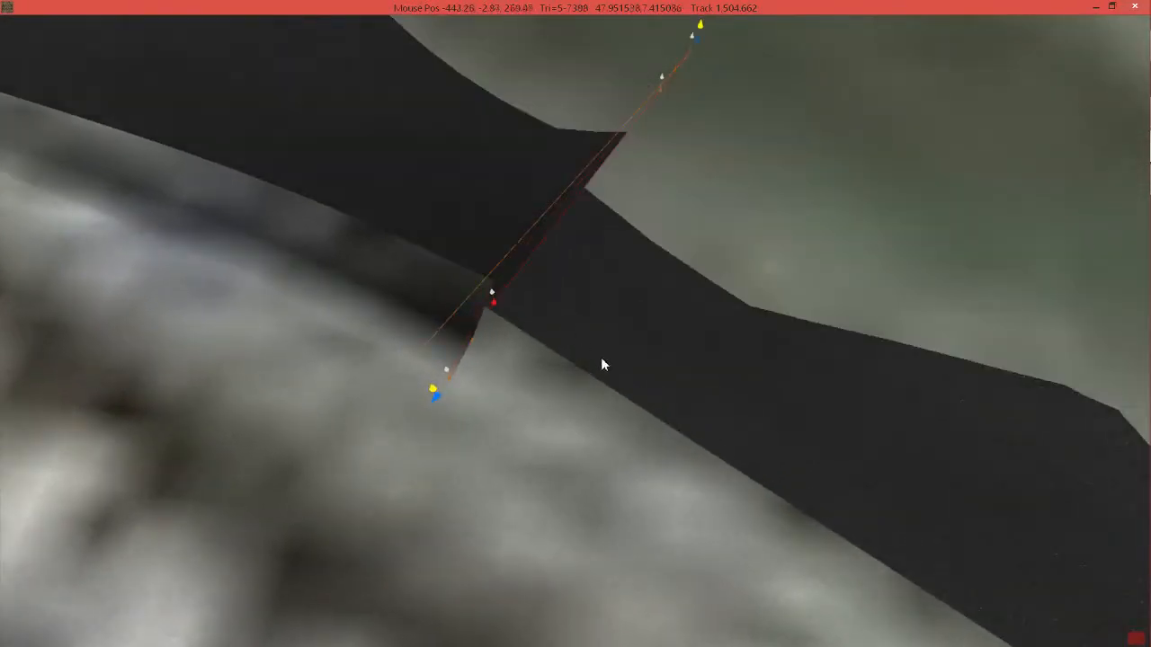
scroll(642, 329, "down", 3)
middle_click_drag(651, 340, 548, 220)
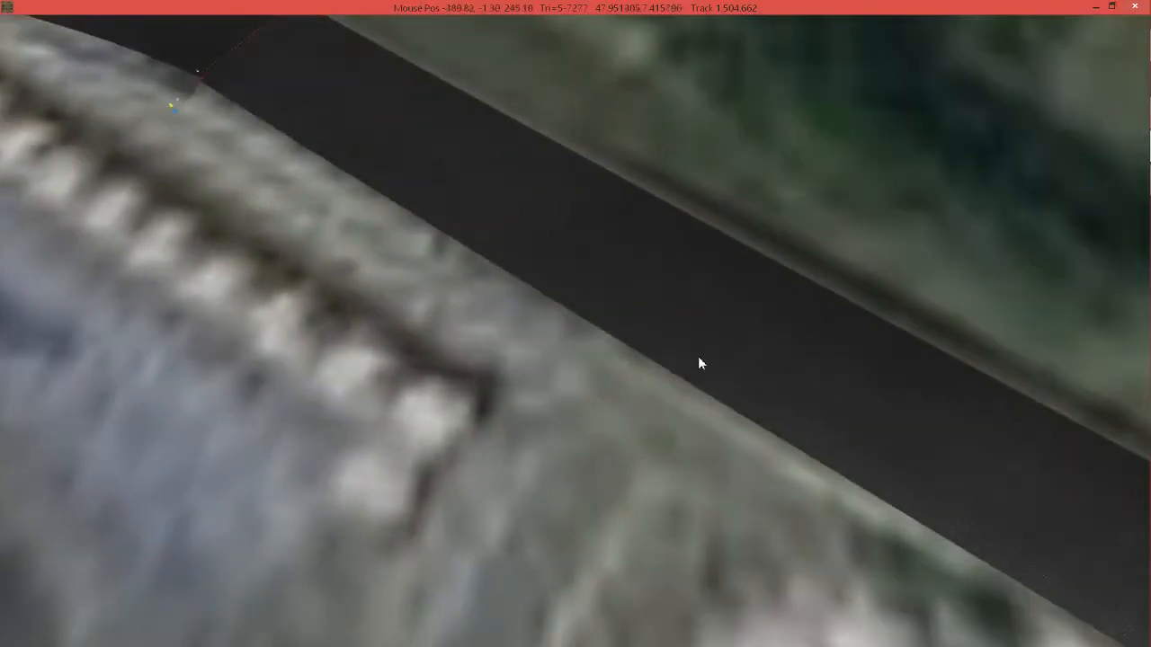
middle_click_drag(628, 312, 735, 462)
scroll(735, 462, "down", 2)
middle_click_drag(666, 457, 560, 267)
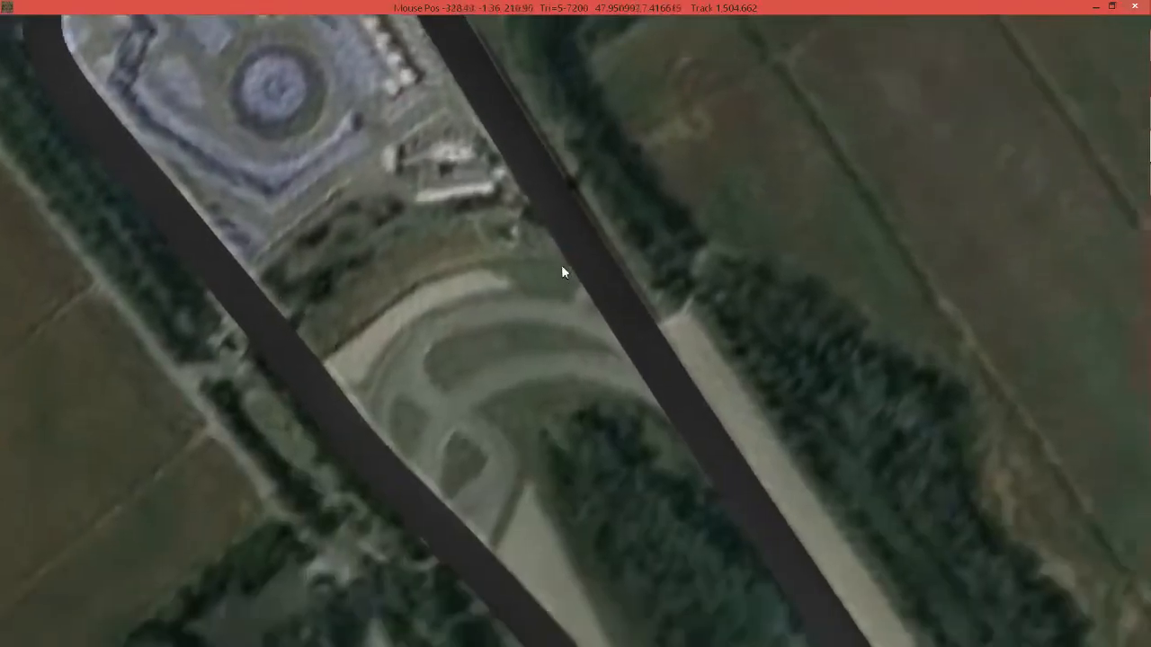
middle_click_drag(683, 420, 539, 141)
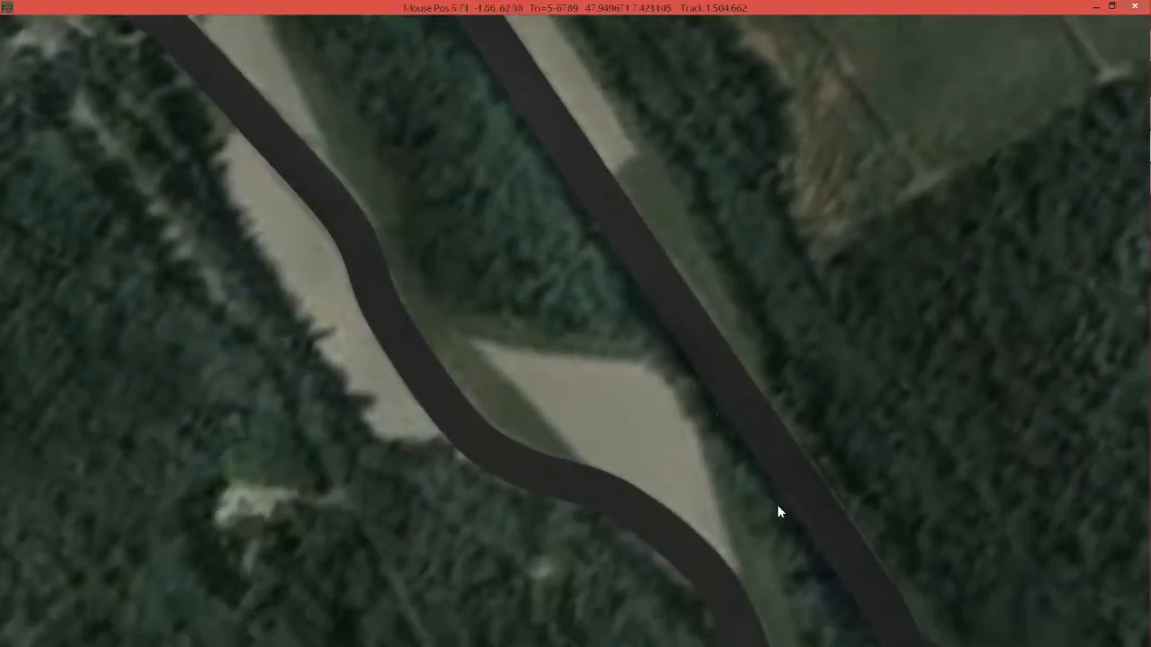
middle_click_drag(778, 509, 591, 139)
middle_click_drag(688, 381, 657, 362)
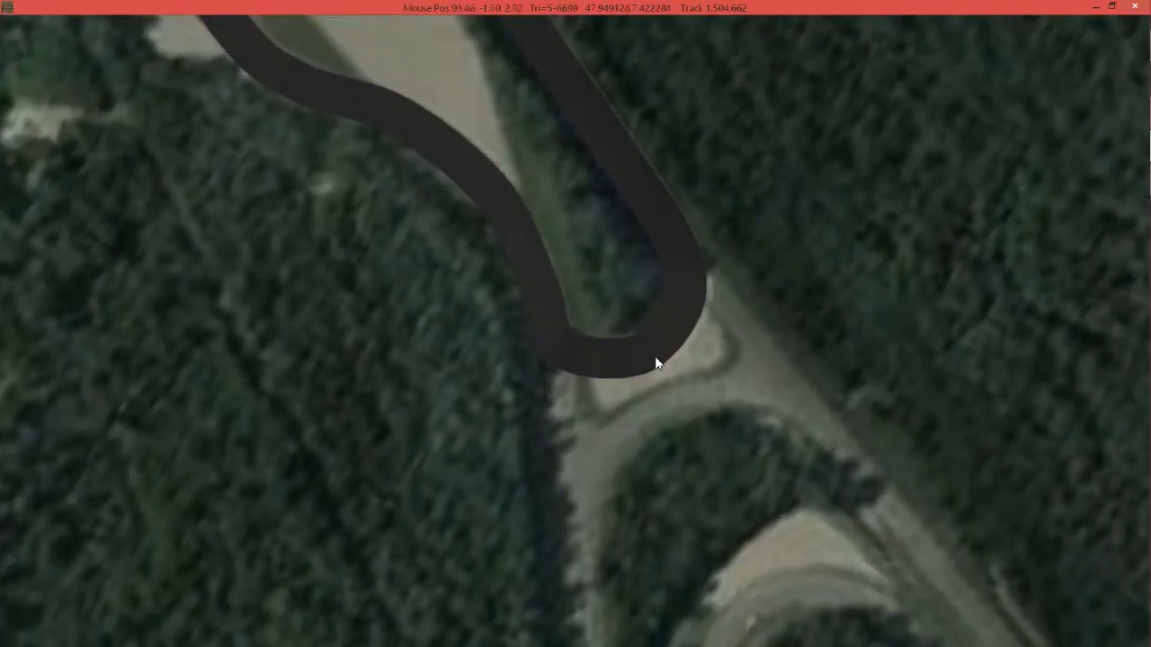
right_click_drag(713, 490, 687, 333)
middle_click_drag(709, 394, 646, 383)
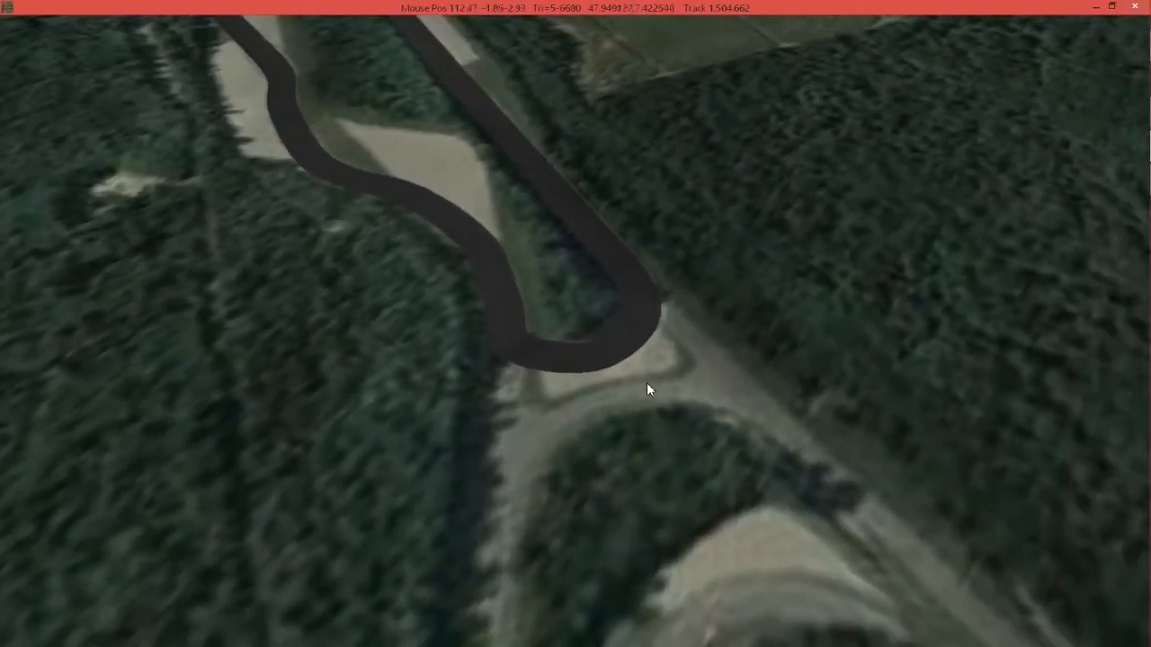
Add a track cross-section across the road on the far hairpin, on the side next to the long straight.
scroll(650, 397, "up", 3)
scroll(650, 396, "up", 2)
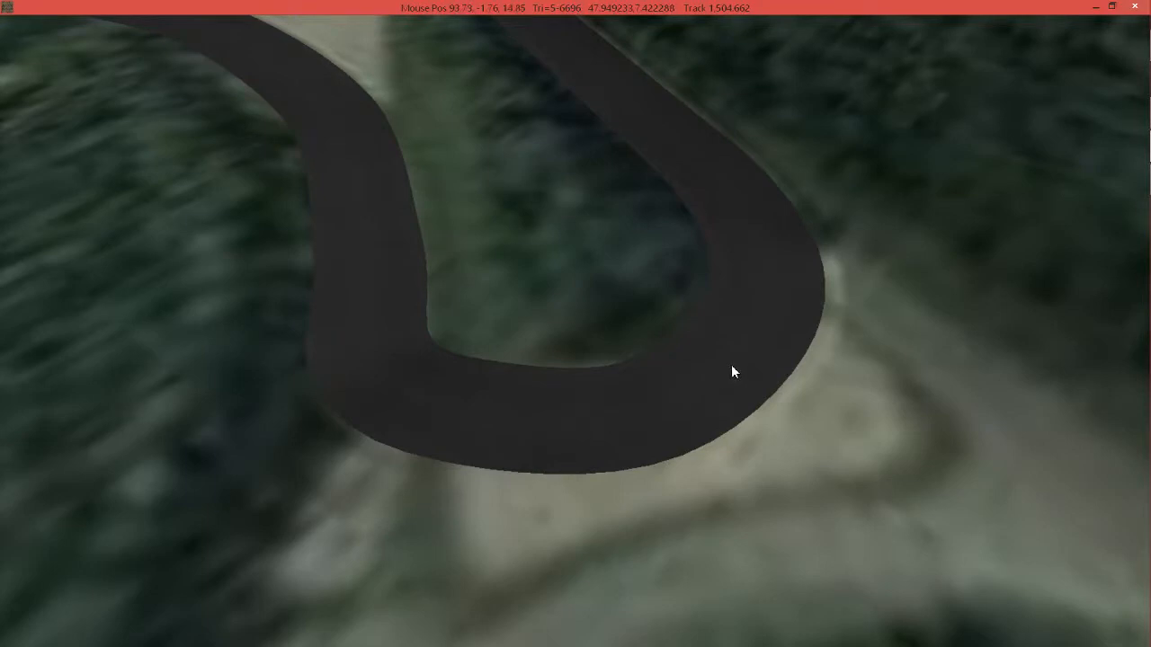
middle_click_drag(732, 365, 681, 365)
right_click_drag(681, 365, 664, 341)
scroll(667, 343, "up", 3)
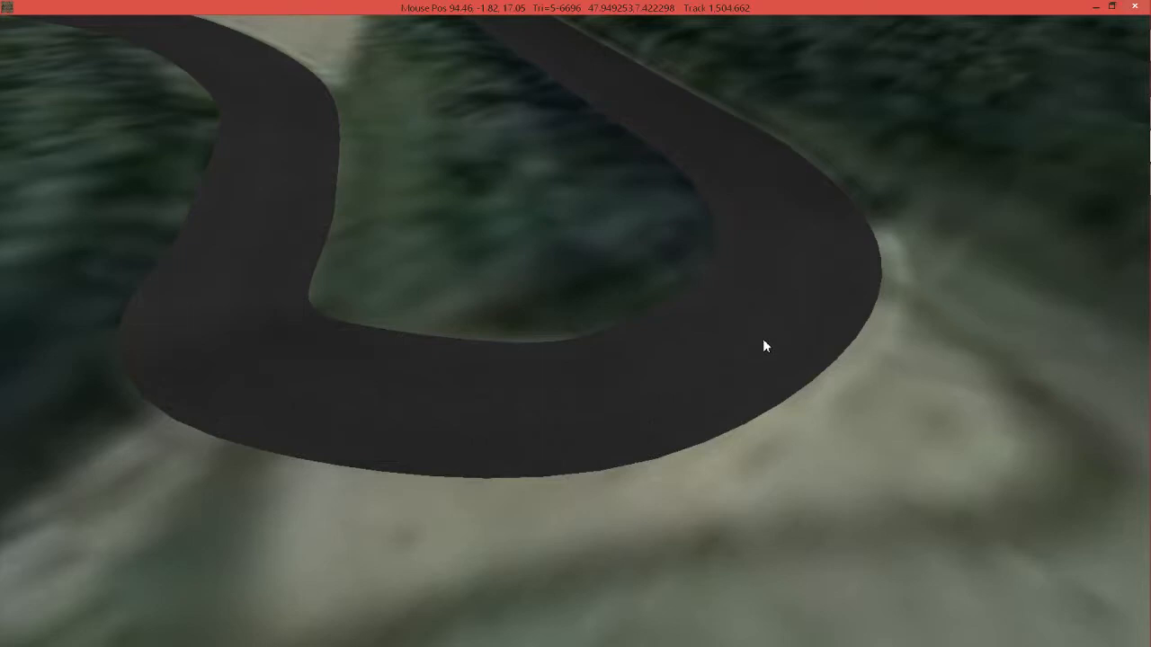
left_click(729, 357)
scroll(736, 358, "up", 3)
middle_click_drag(745, 357, 593, 326)
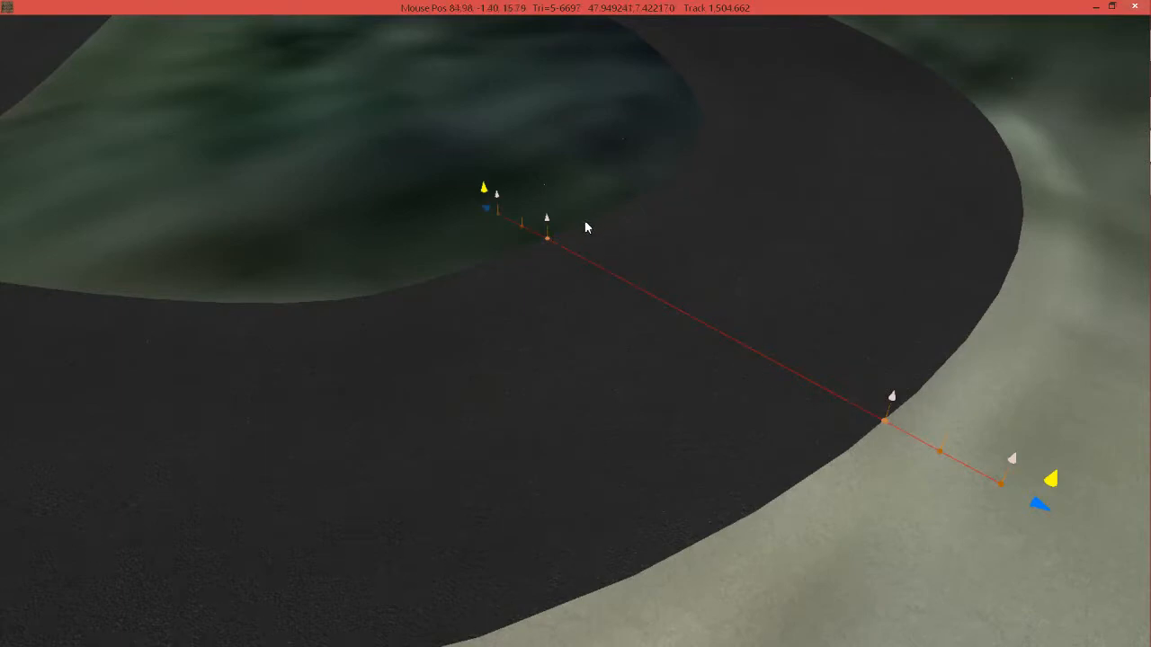
left_click(604, 268)
Try to move the inner road edge point of the hairpin cross-section slightly towards the middle of the road.
middle_click_drag(685, 202, 658, 430)
middle_click_drag(632, 353, 521, 410)
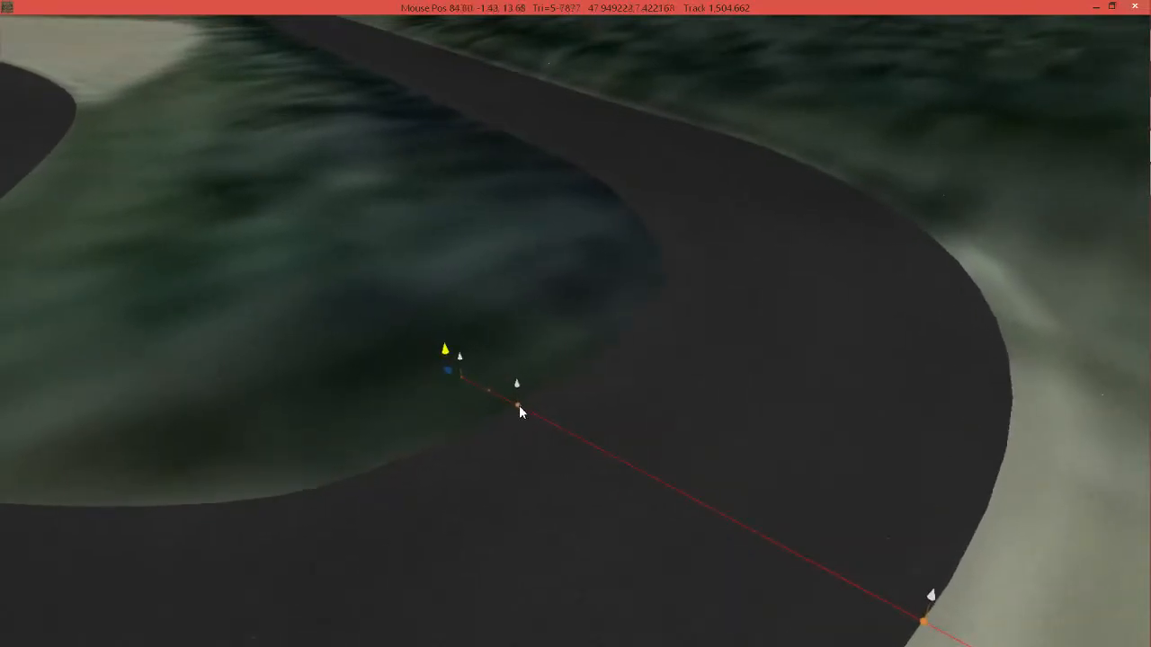
left_click(519, 406)
mouse_move(526, 396)
left_mouse_down()
mouse_move(509, 351)
mouse_move(521, 406)
left_mouse_up()
left_click_drag(454, 428, 542, 415)
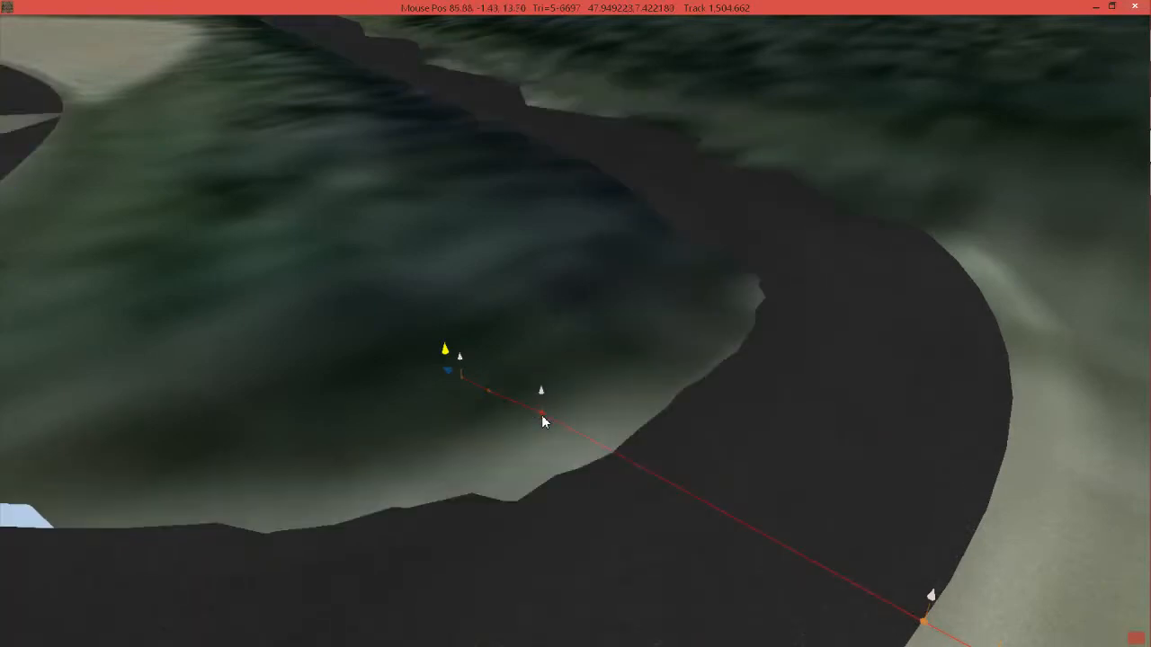
key("ctrl+z")
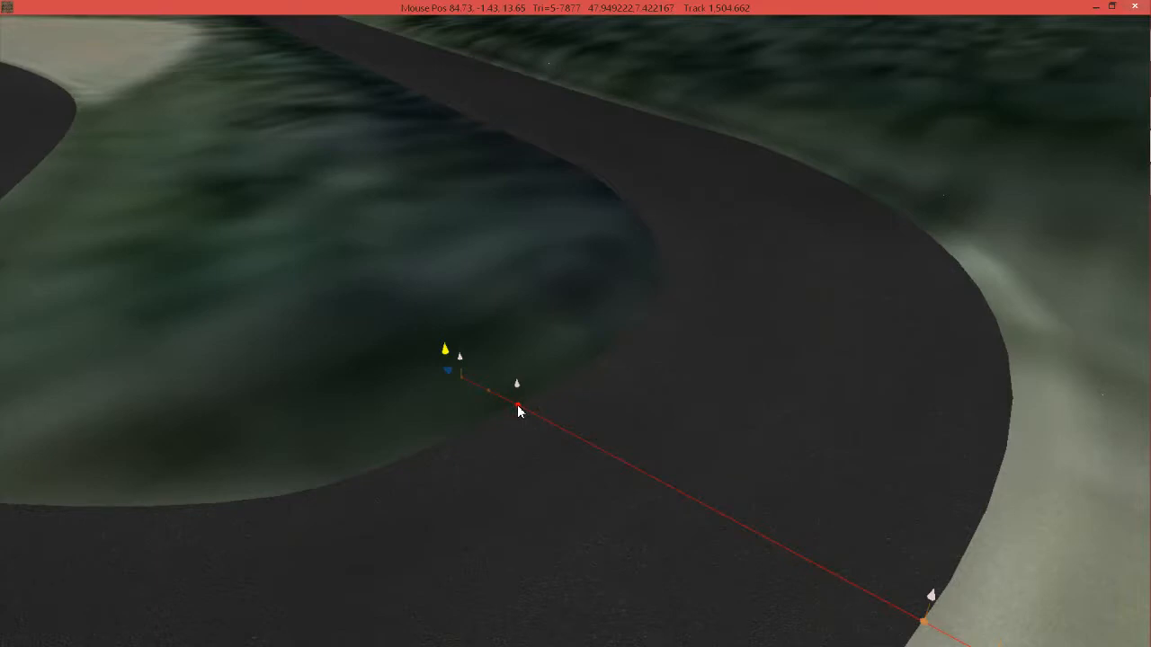
Narrow the road by moving the hairpin cross-section's inner road edge point well towards the outer edge, and check the new track width.
left_click_drag(519, 411, 559, 437)
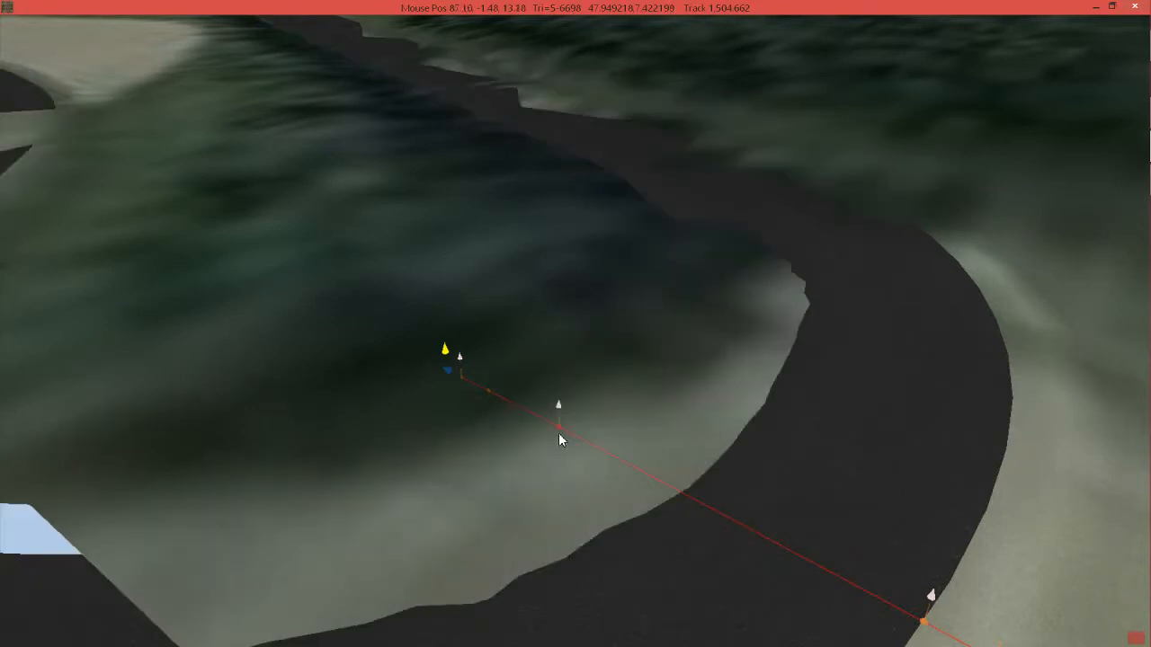
right_click_drag(586, 353, 579, 545)
right_click_drag(564, 432, 571, 478)
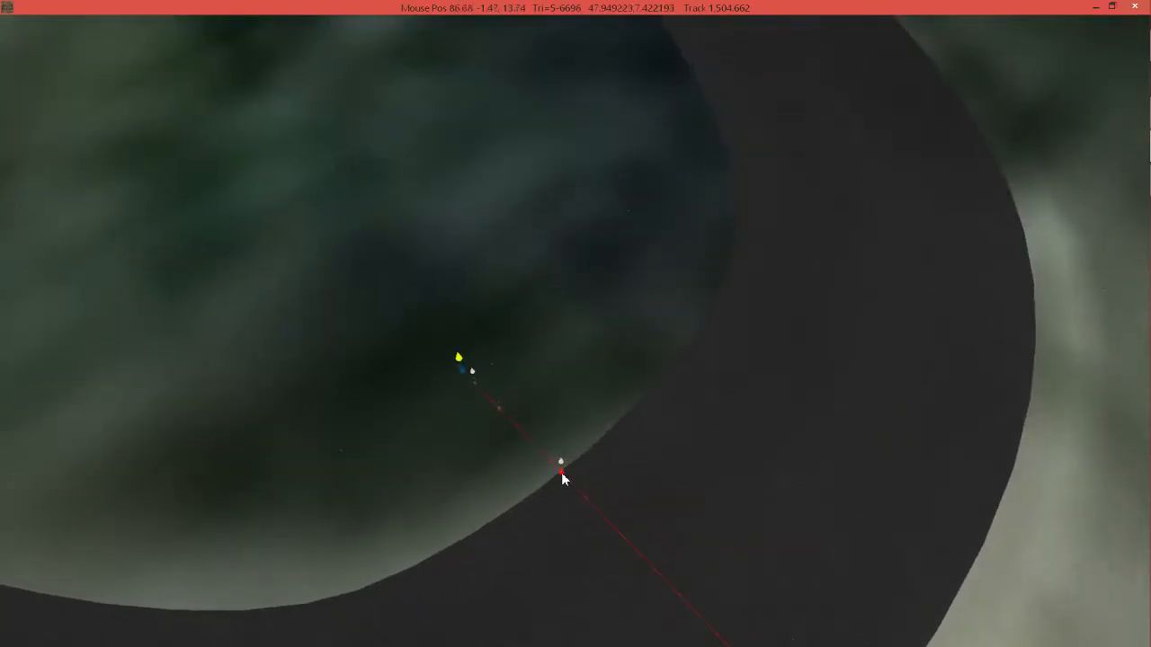
left_click_drag(561, 474, 636, 551)
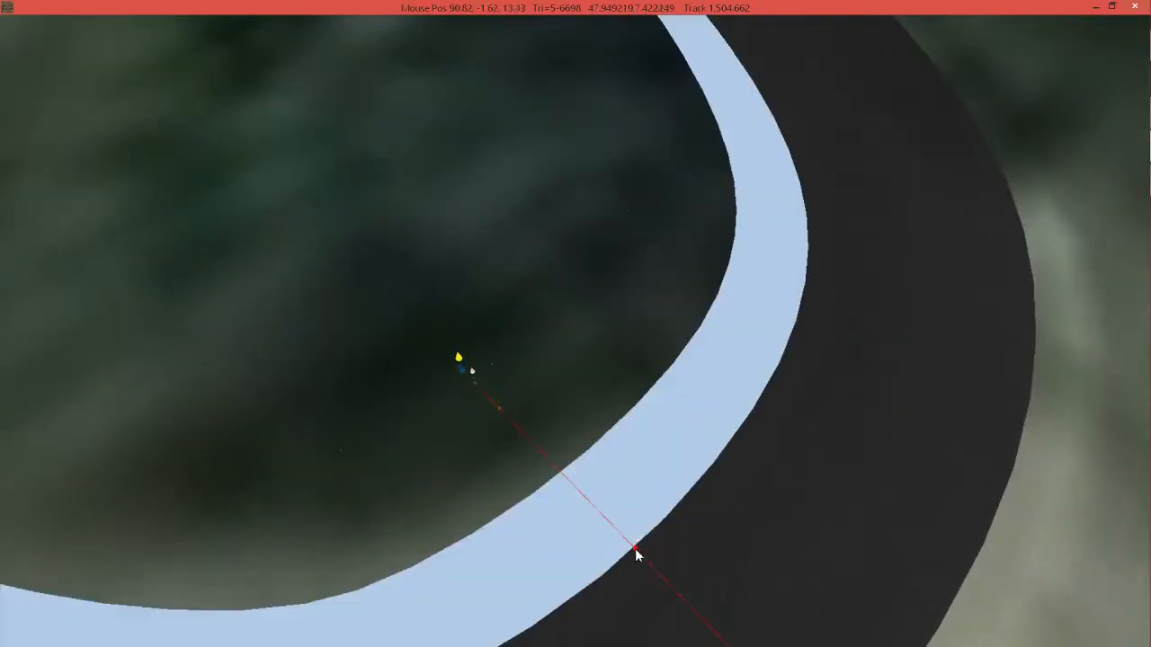
right_click_drag(626, 450, 613, 521)
scroll(613, 520, "down", 4)
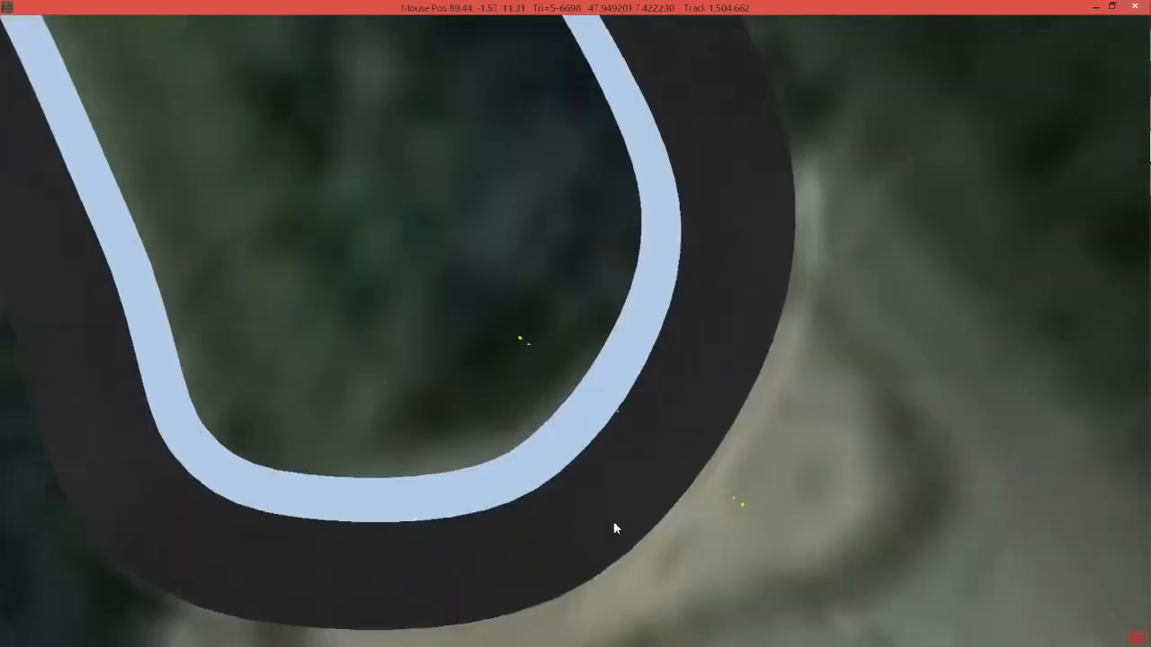
scroll(608, 401, "down", 3)
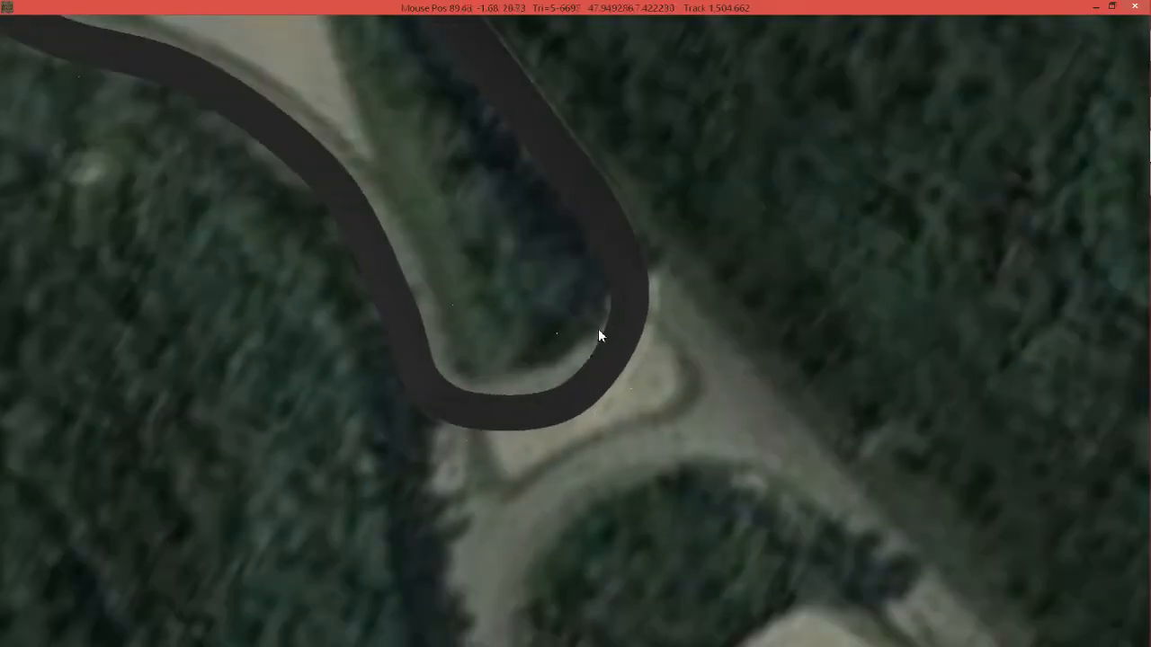
scroll(598, 333, "down", 3)
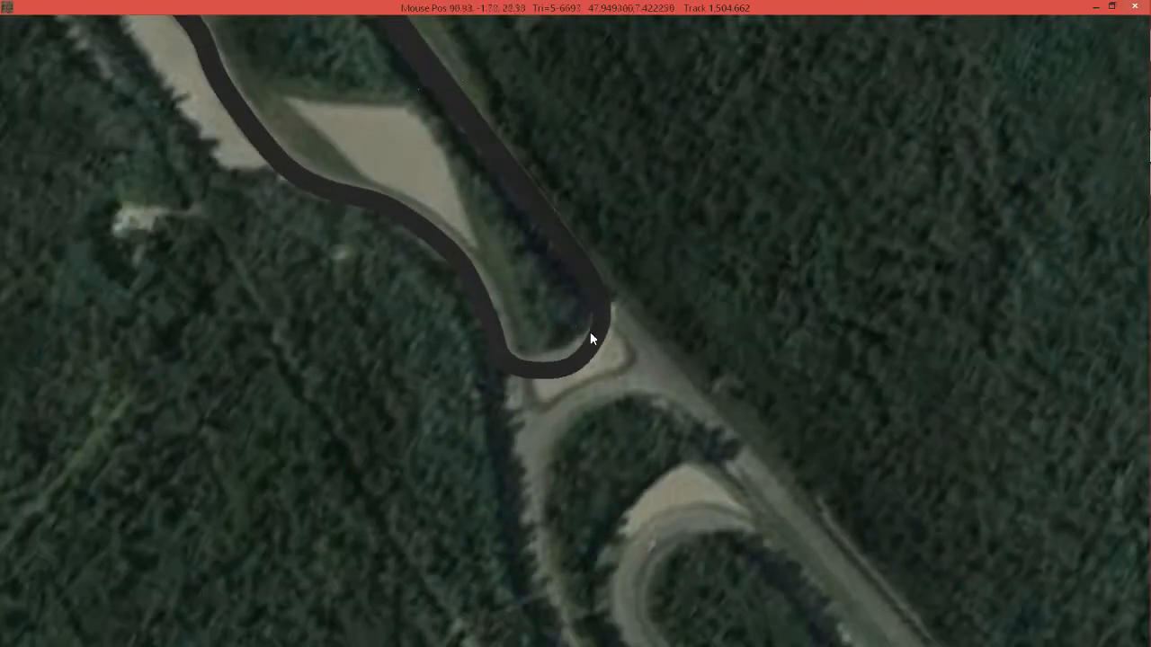
scroll(579, 373, "up", 5)
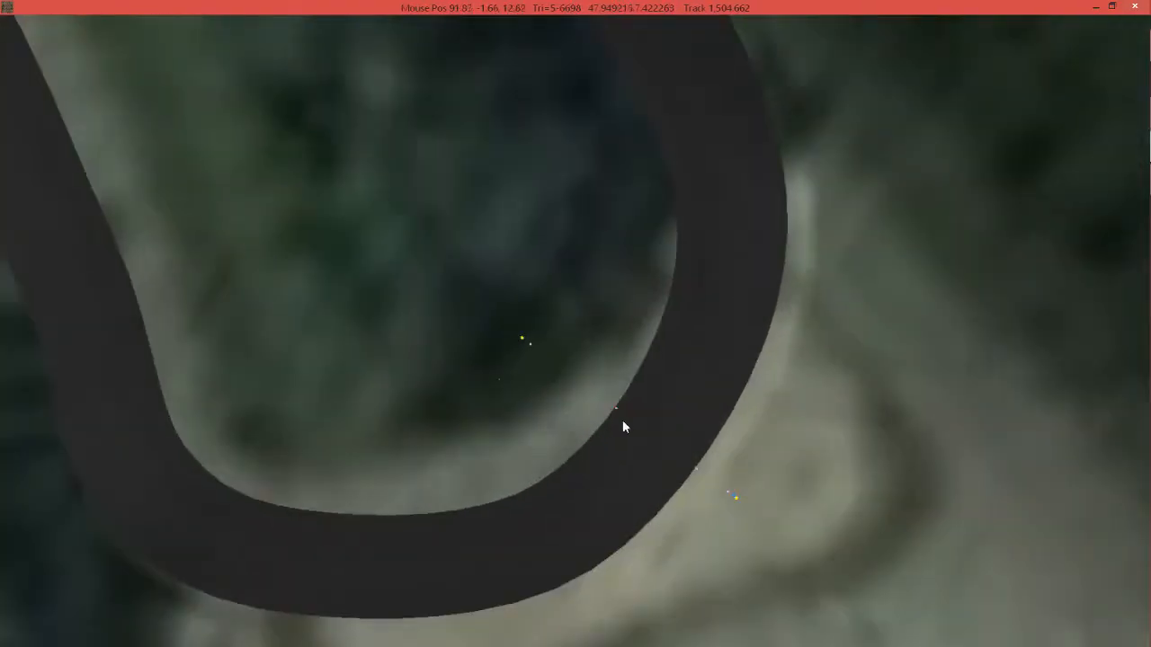
Shift the inner road edge point slightly back to widen the hairpin, and add a second cross-section at the hairpin's other end.
scroll(622, 421, "up", 2)
middle_click_drag(638, 530, 604, 382)
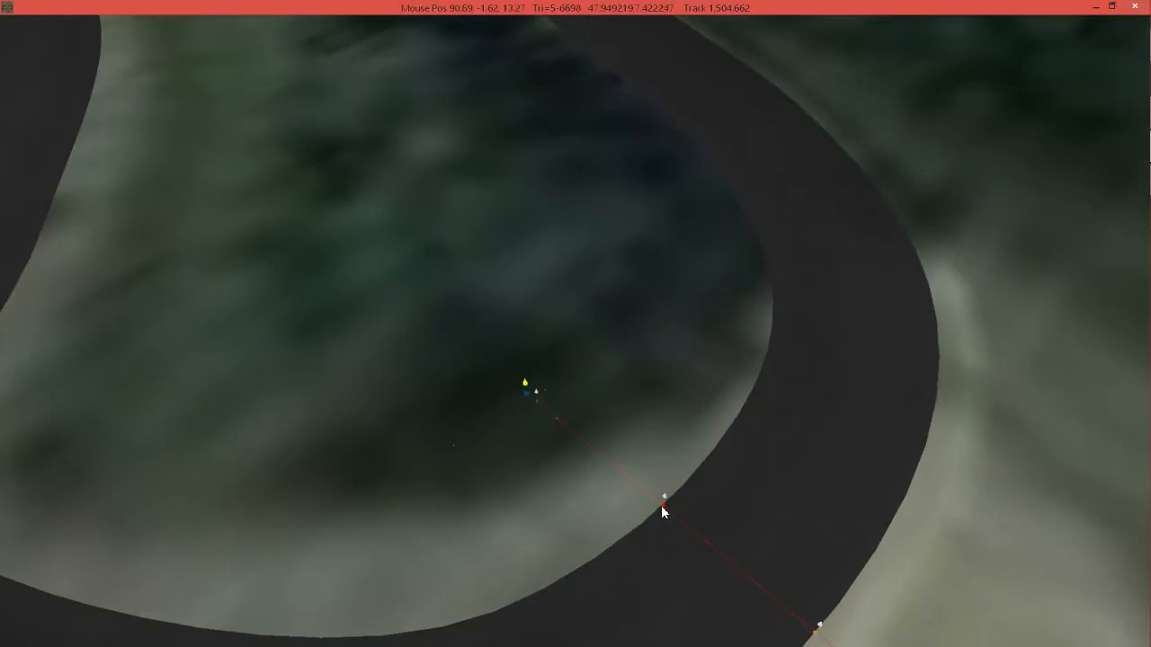
left_click_drag(661, 505, 647, 506)
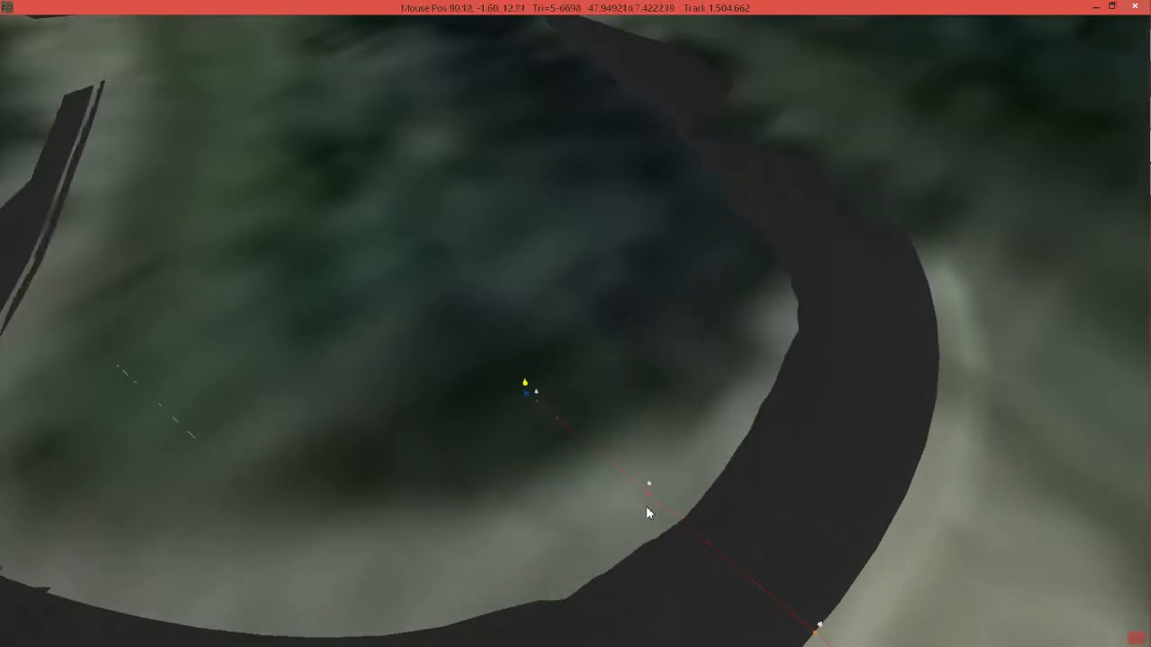
middle_click_drag(606, 518, 668, 411)
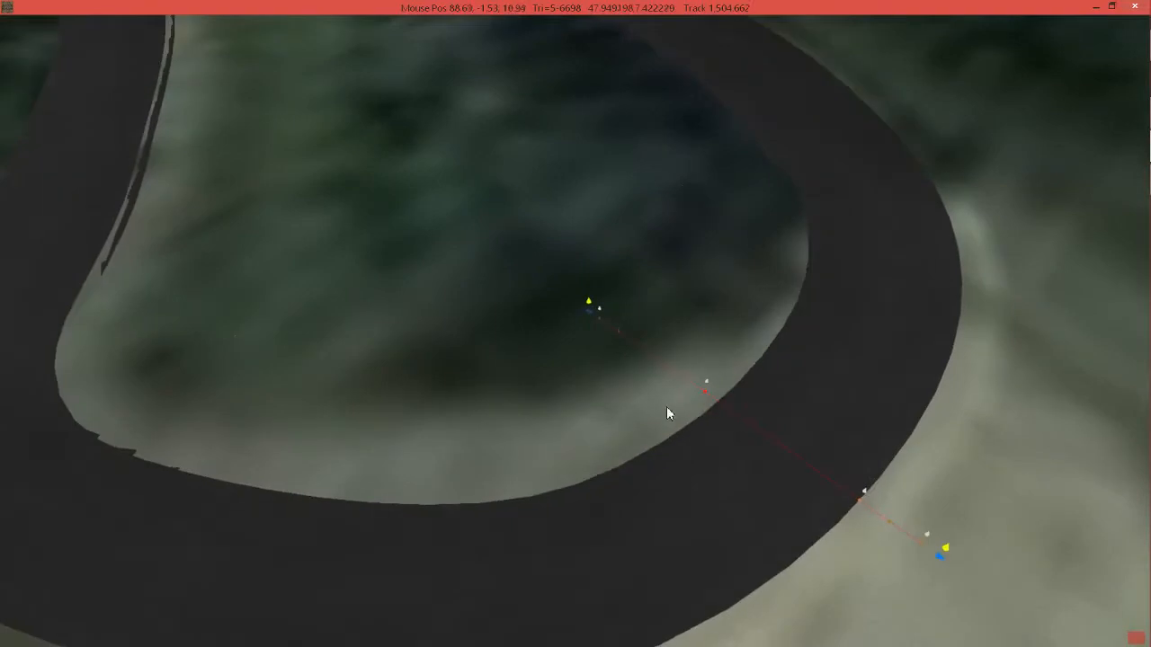
left_click(154, 567)
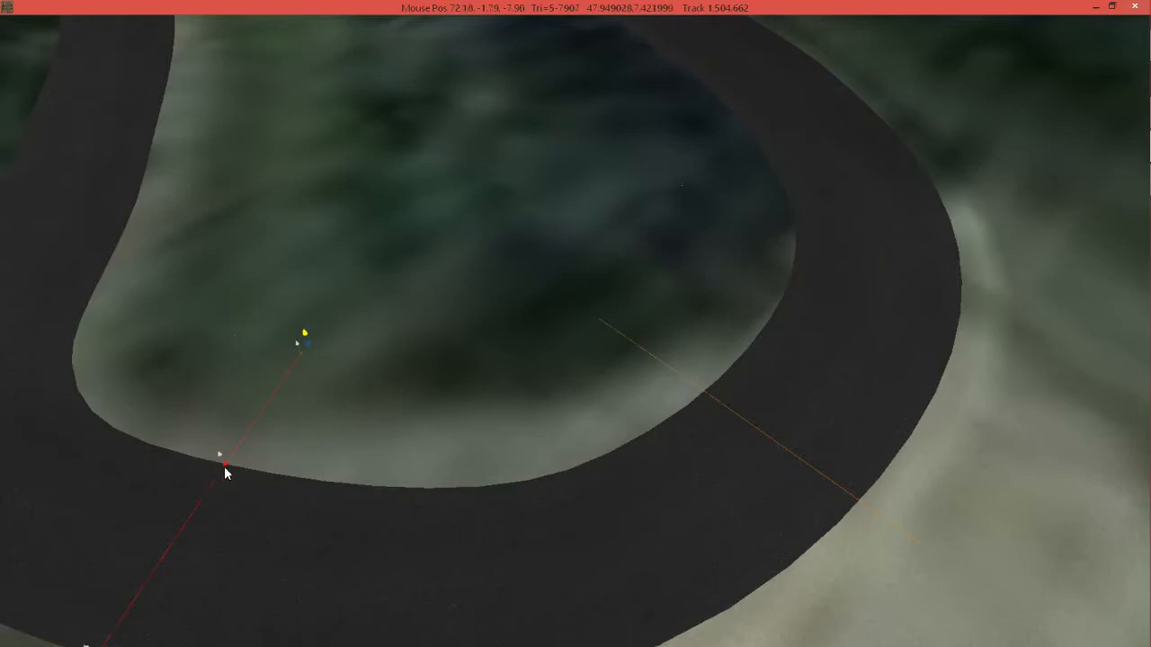
Try to raise the inner road edge point of the second hairpin cross-section.
mouse_move(226, 464)
left_mouse_down()
mouse_move(209, 489)
mouse_move(219, 476)
mouse_move(208, 455)
left_mouse_up()
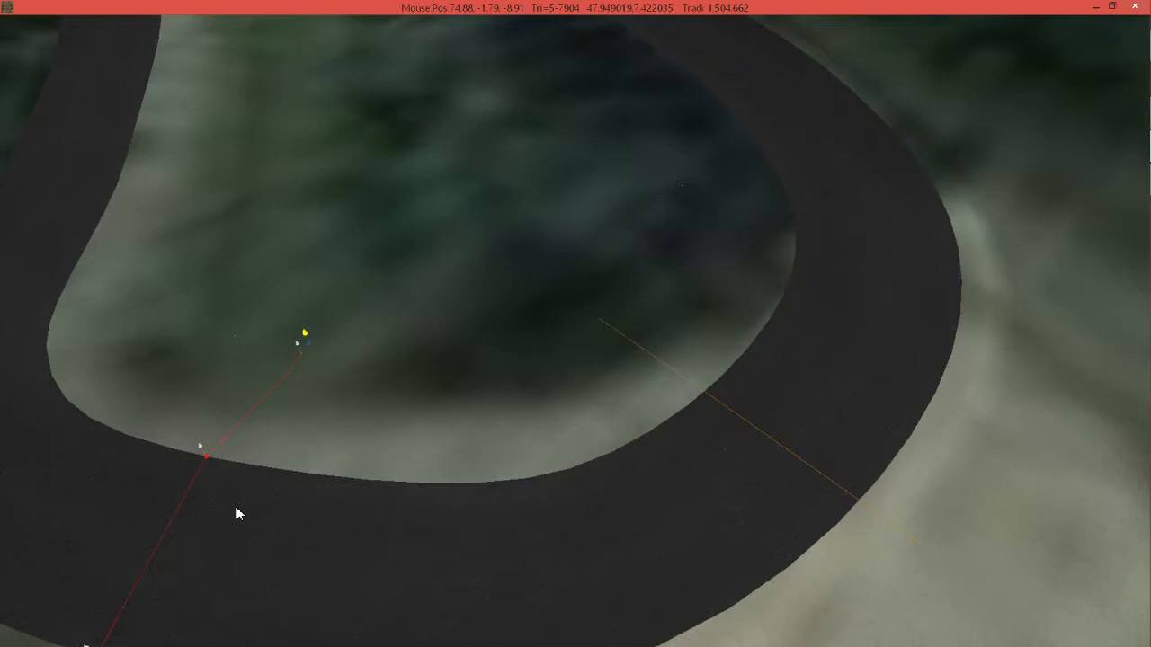
middle_click_drag(363, 422, 192, 406)
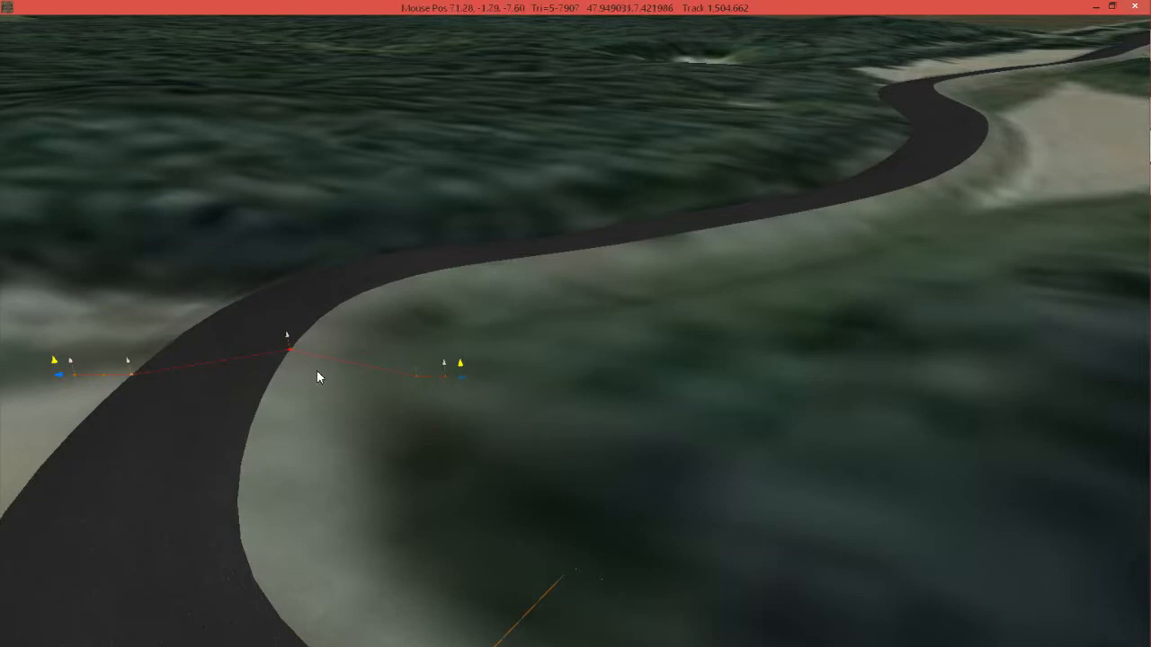
key("Delete")
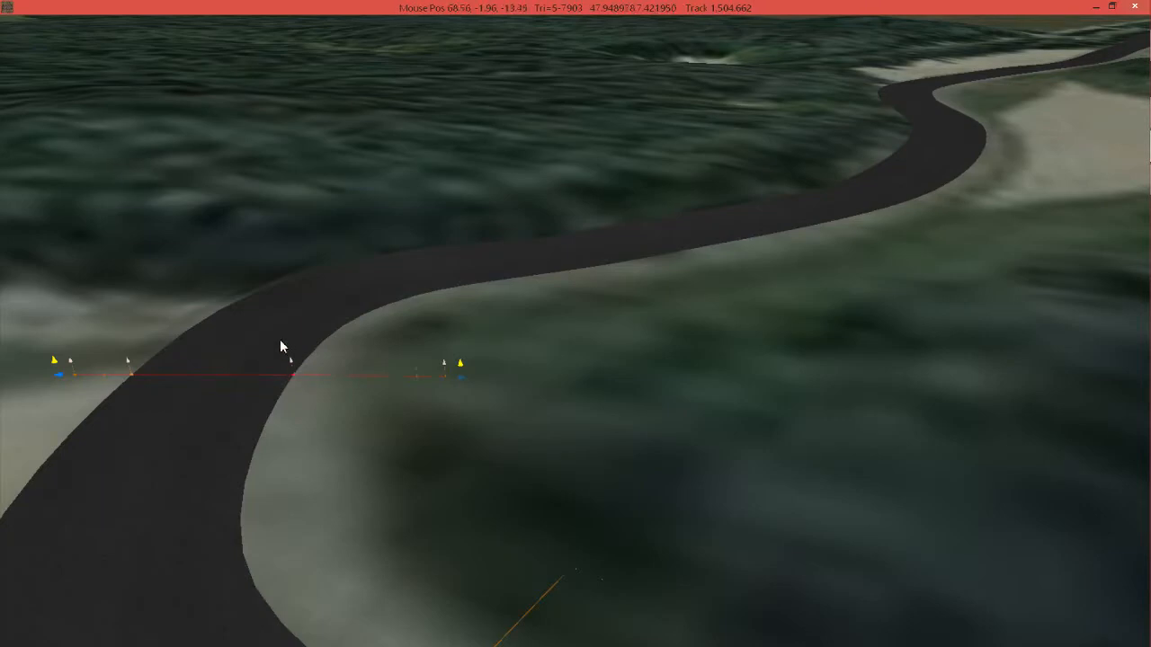
Examine the road width from the hairpin through the winding section back to the loop around the paddock.
right_click_drag(279, 339, 387, 363)
middle_click_drag(290, 425, 464, 443)
scroll(485, 358, "down", 3)
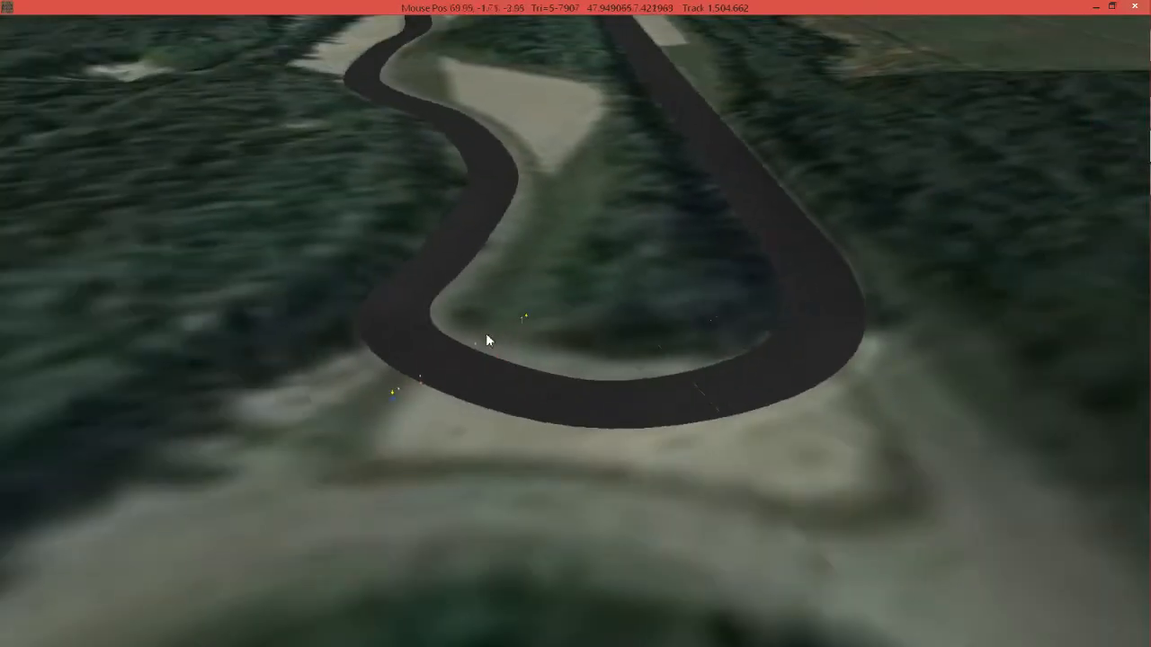
right_click_drag(454, 170, 503, 363)
right_click_drag(502, 183, 506, 213)
right_click_drag(523, 155, 546, 214)
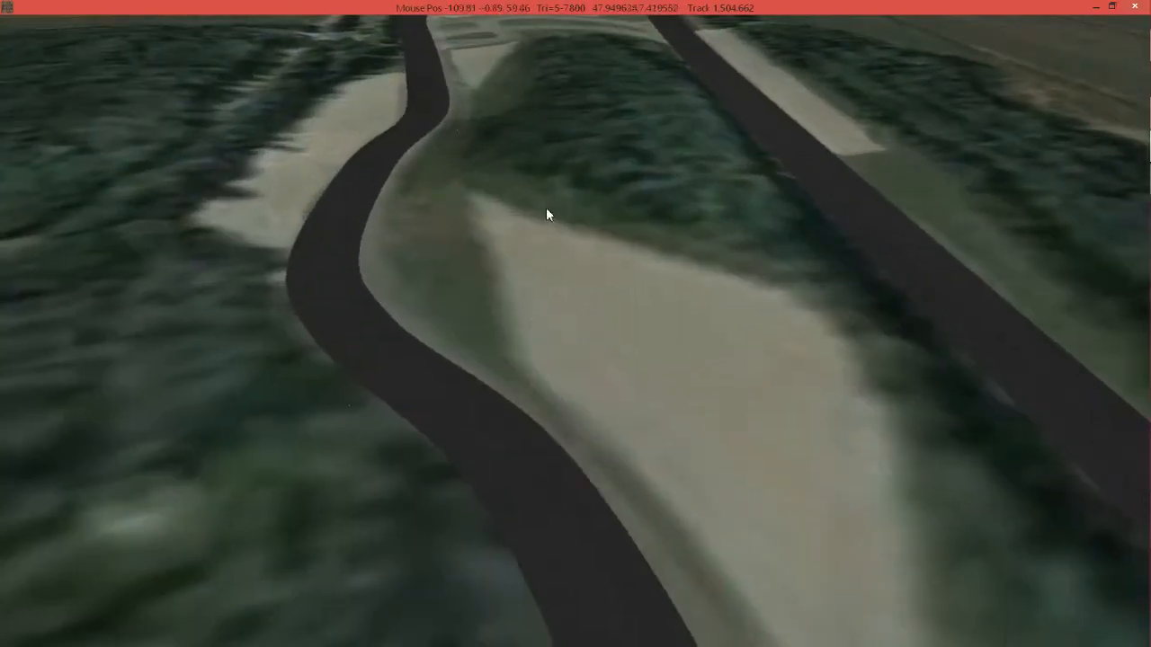
middle_click_drag(546, 215, 558, 320)
scroll(559, 314, "down", 4)
right_click_drag(544, 219, 551, 440)
right_click_drag(557, 200, 573, 378)
middle_click_drag(573, 377, 555, 507)
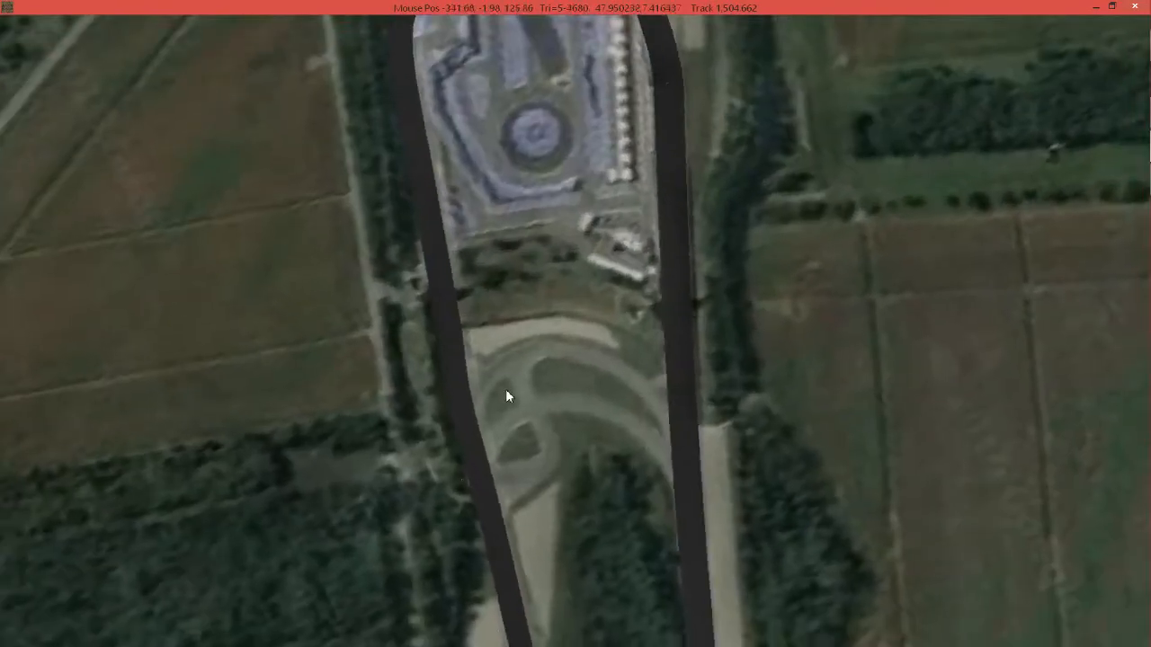
middle_click_drag(506, 390, 816, 426)
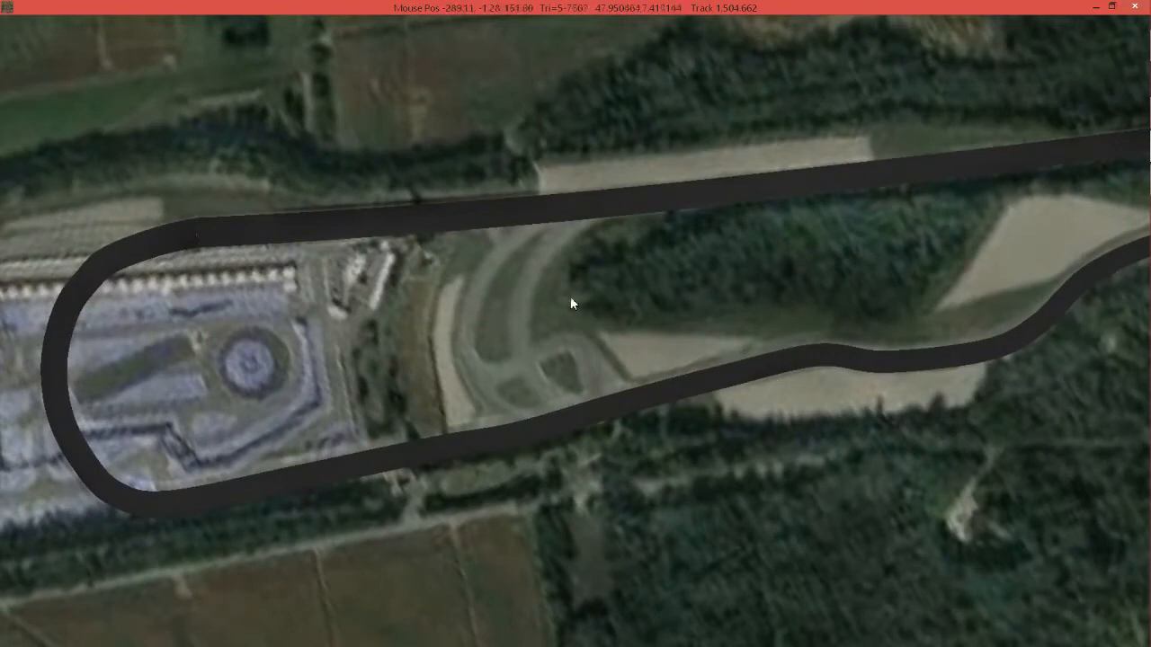
right_click_drag(662, 316, 558, 324)
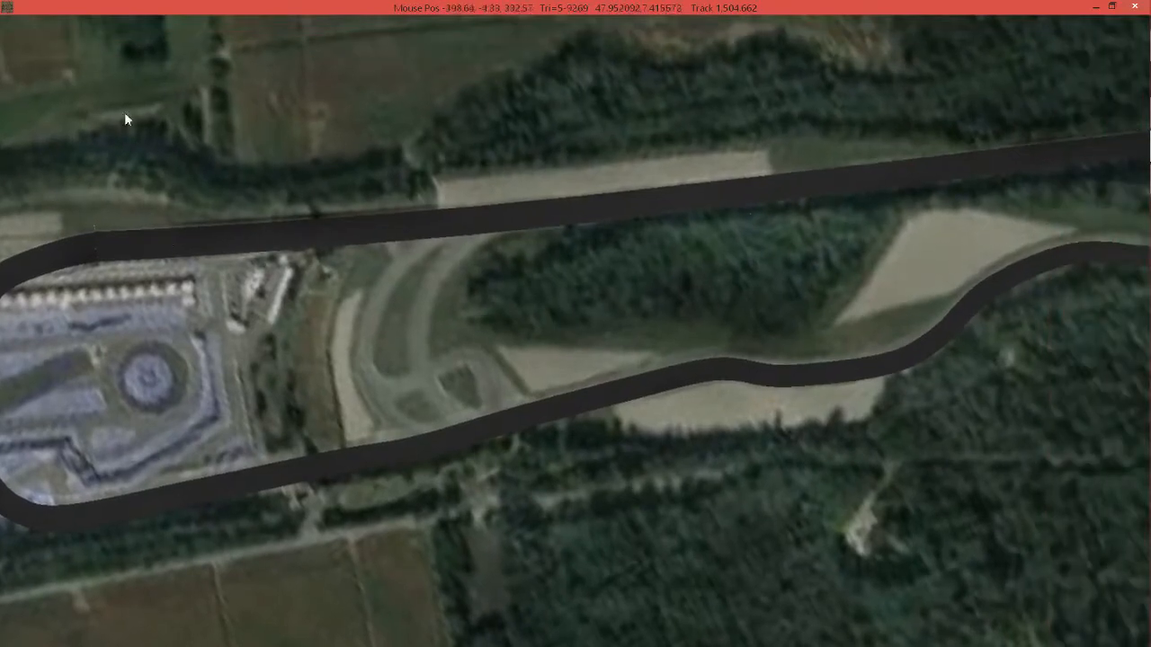
Switch to moving track nodes and shift the straight's node nearest the paddock outward, then select the next node along the straight.
left_click(217, 45)
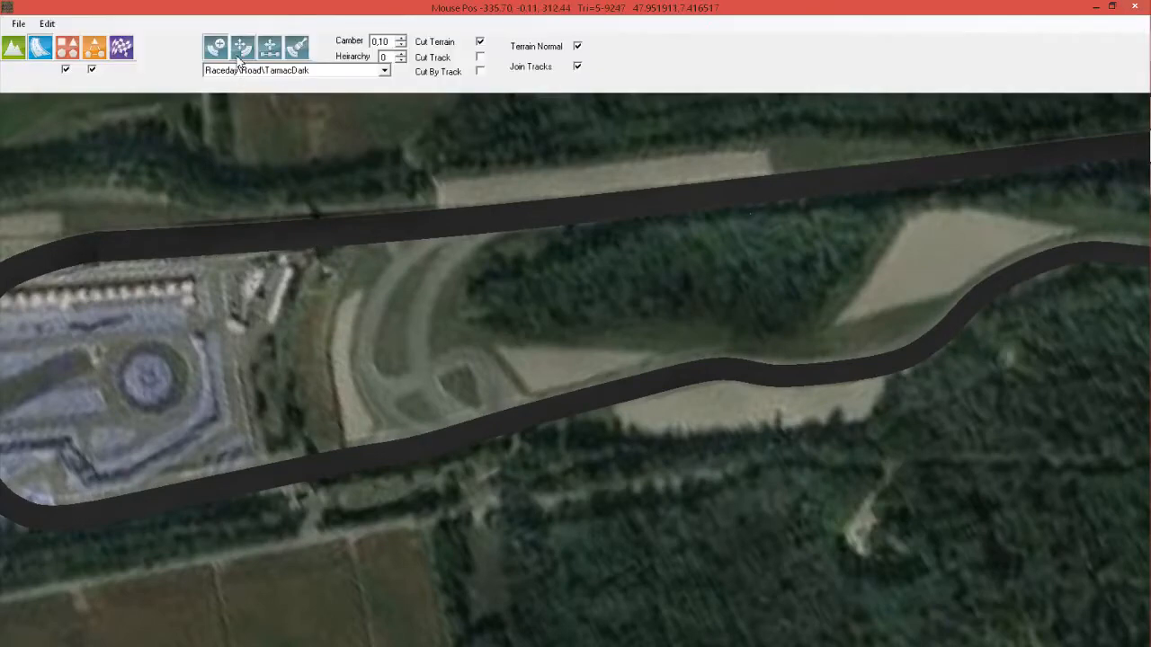
left_click(243, 44)
mouse_move(239, 231)
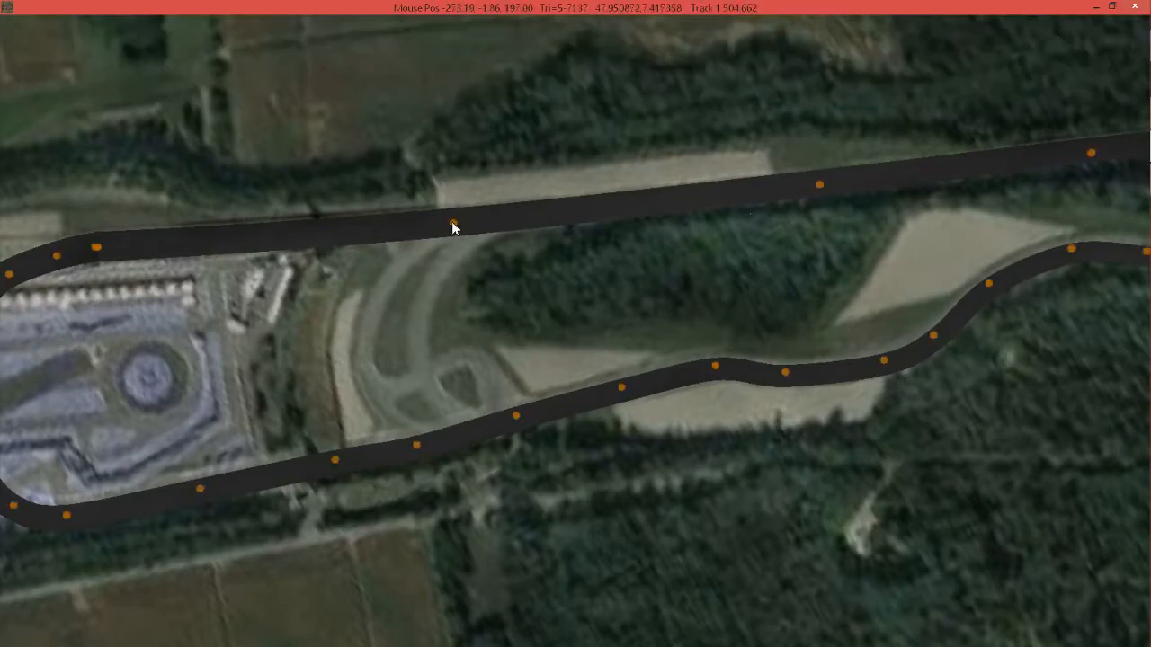
left_click_drag(450, 222, 449, 179)
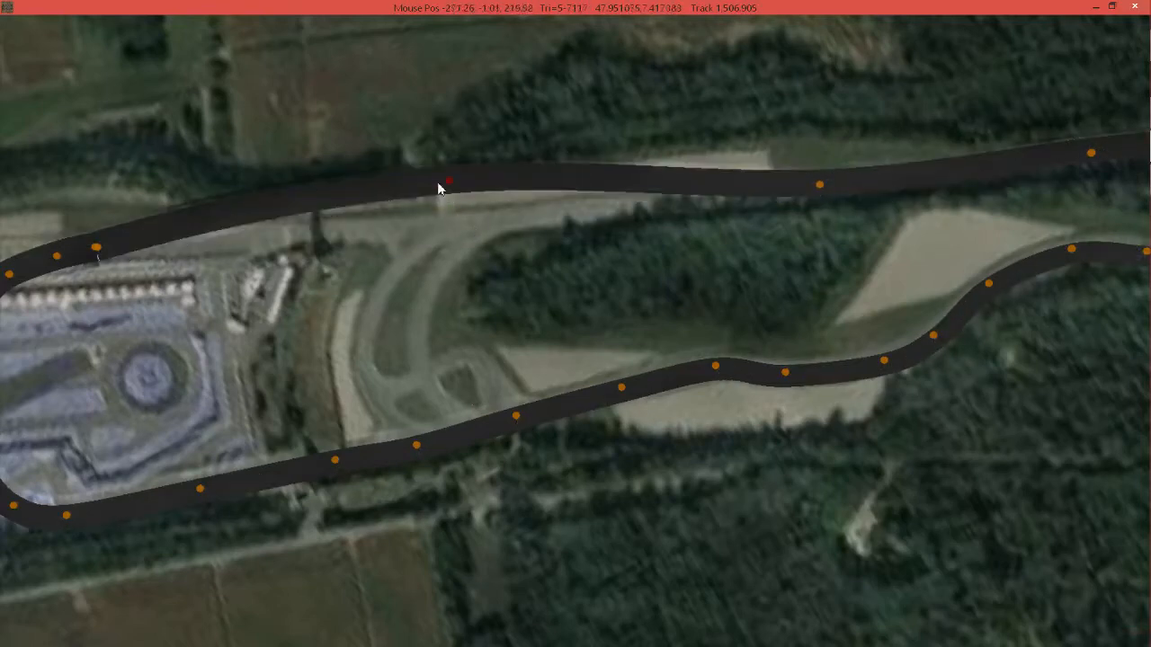
left_click(819, 185)
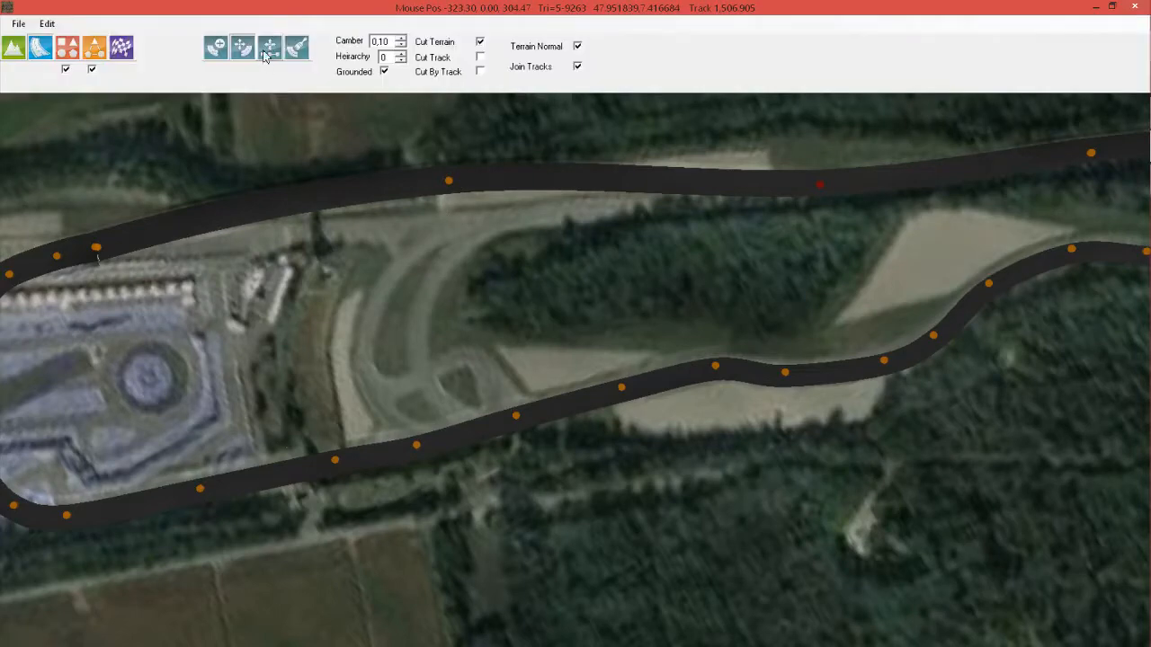
Switch to painting the track surface and load the Concrete02 road material into the first material slot.
left_click(268, 50)
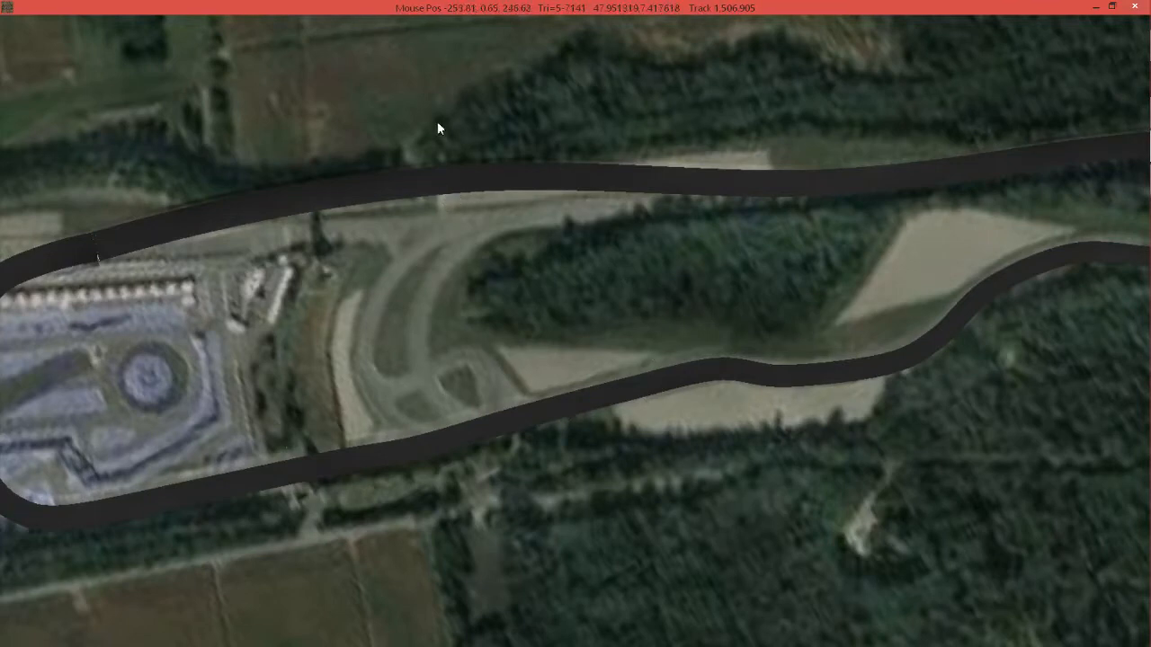
mouse_move(391, 82)
left_click(298, 51)
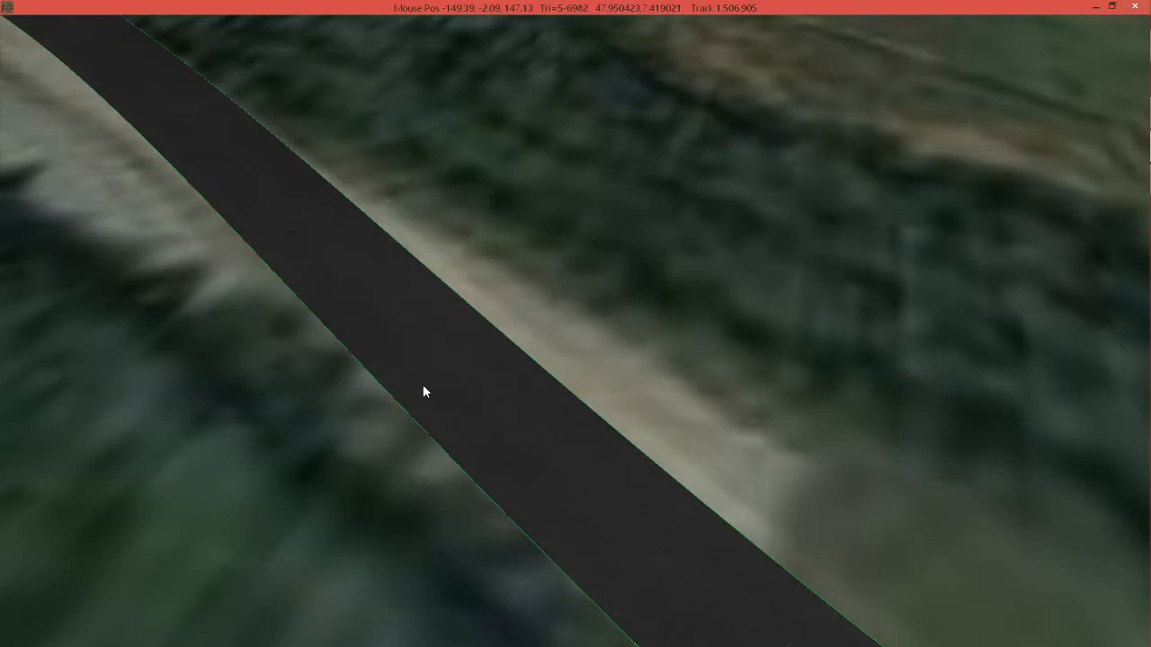
mouse_move(559, 4)
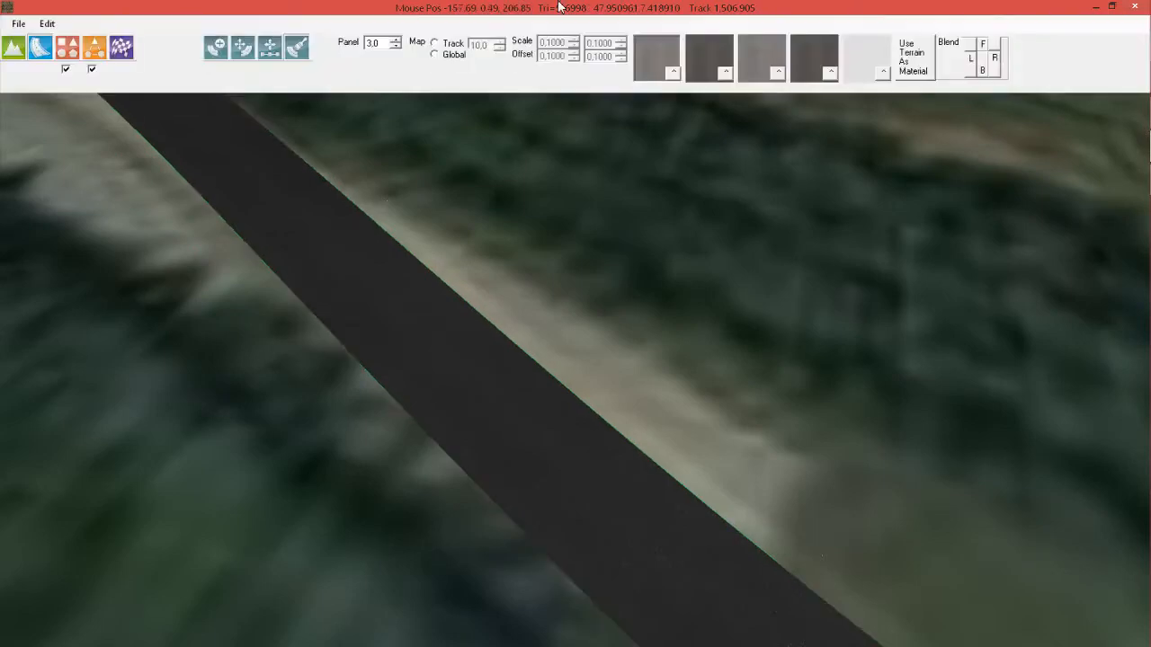
left_click(672, 73)
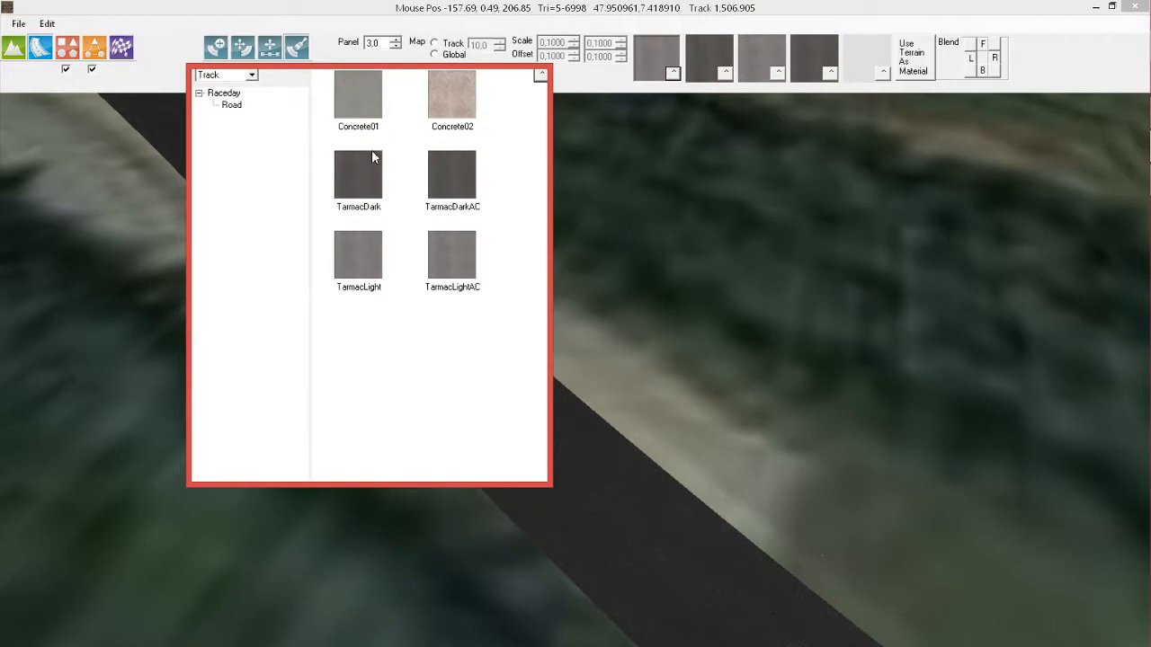
left_click(252, 76)
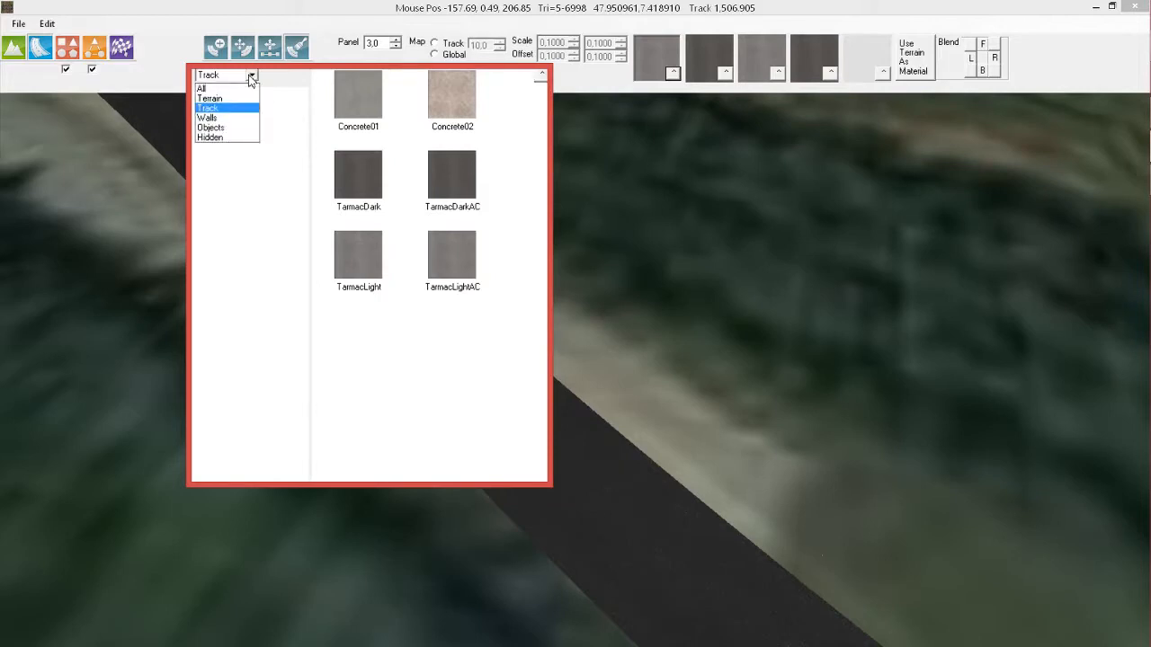
left_click(252, 77)
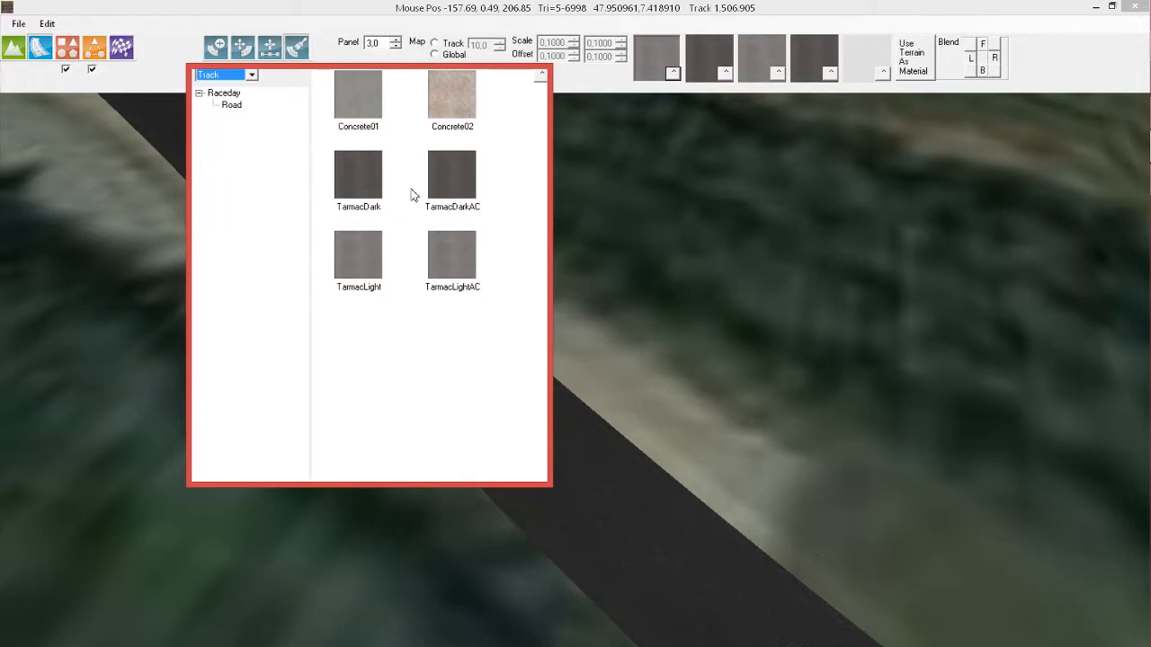
double_click(454, 99)
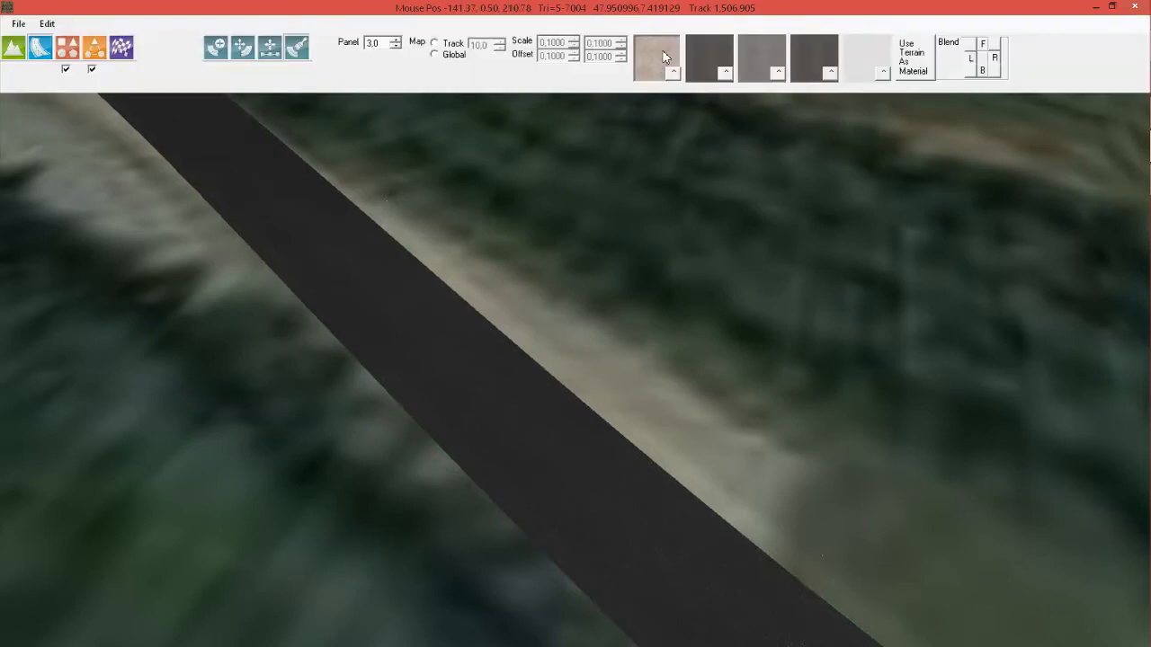
Apply the Concrete02 material to the track and inspect the texture up close and along the whole road.
left_click_drag(662, 56, 358, 269)
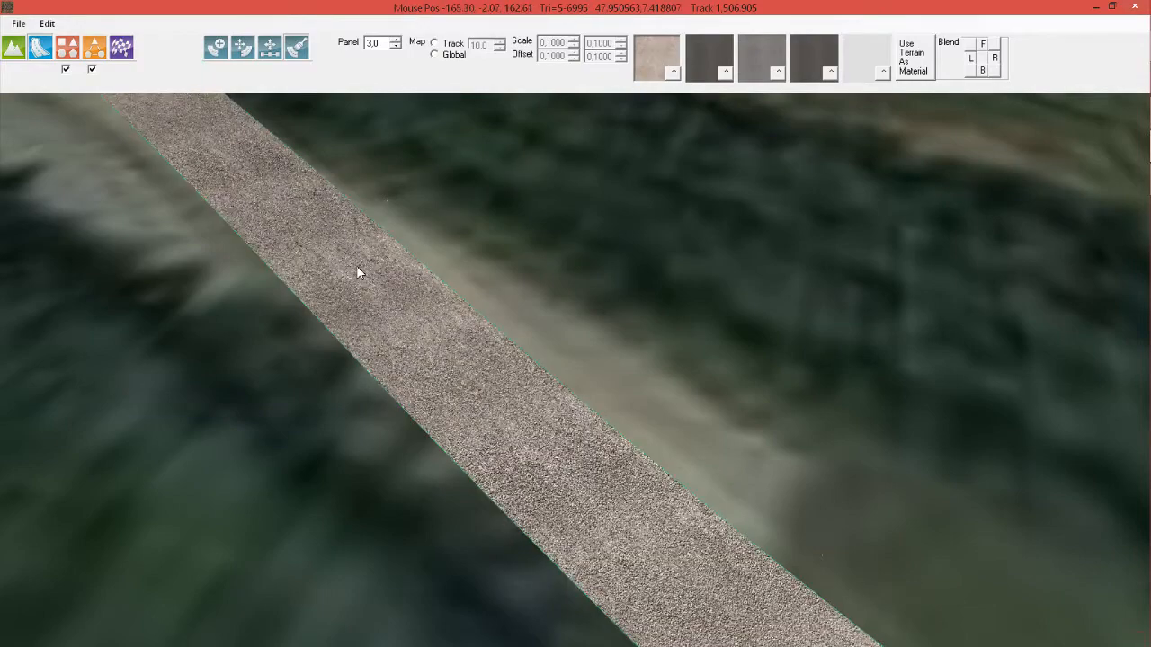
scroll(368, 270, "up", 3)
right_click_drag(283, 334, 312, 316)
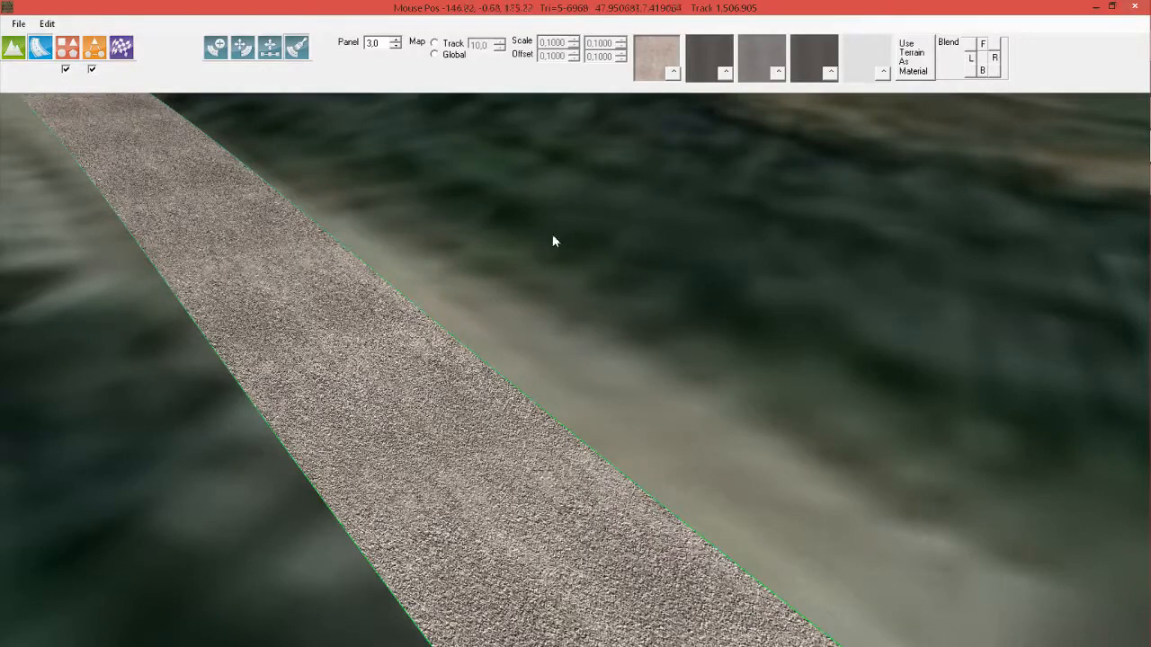
scroll(553, 236, "down", 5)
scroll(552, 236, "down", 1)
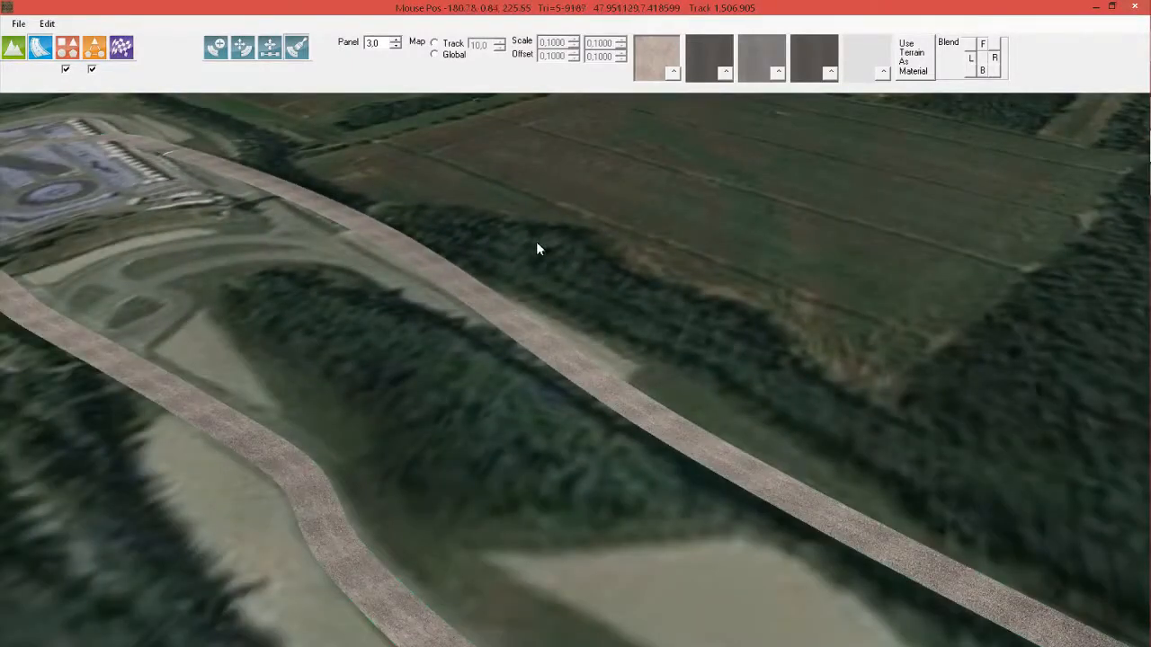
middle_click_drag(305, 237, 460, 249)
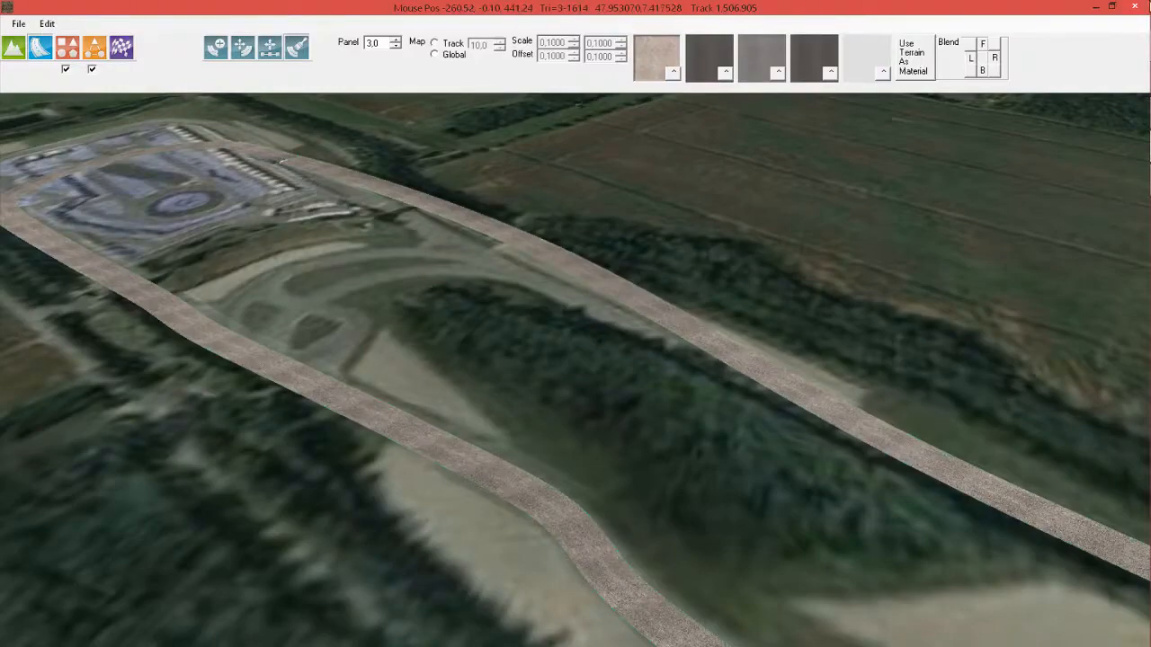
Minimize the Race Track Builder window to reach the desktop.
left_click(1090, 8)
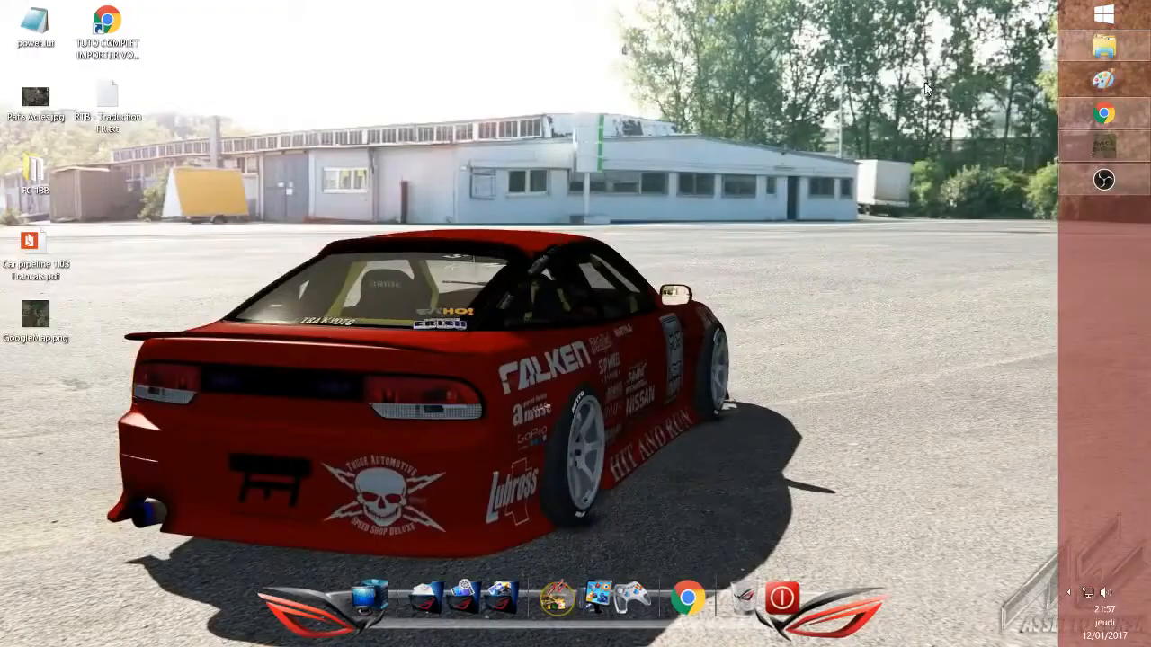